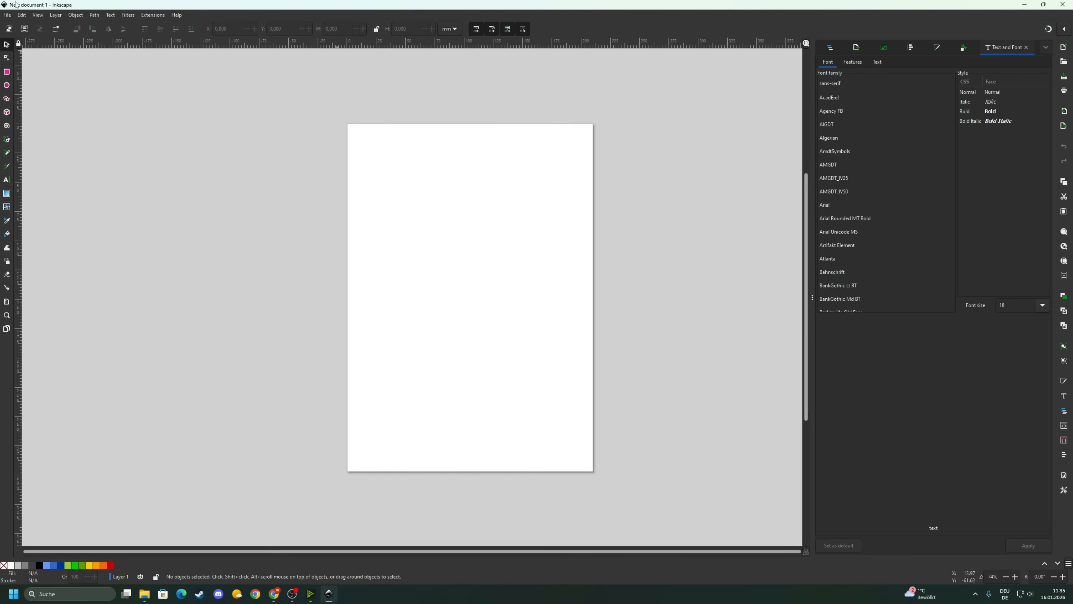
- Open the File menu for the blank new document
{"action": "left_click", "coordinate": [7, 17]}
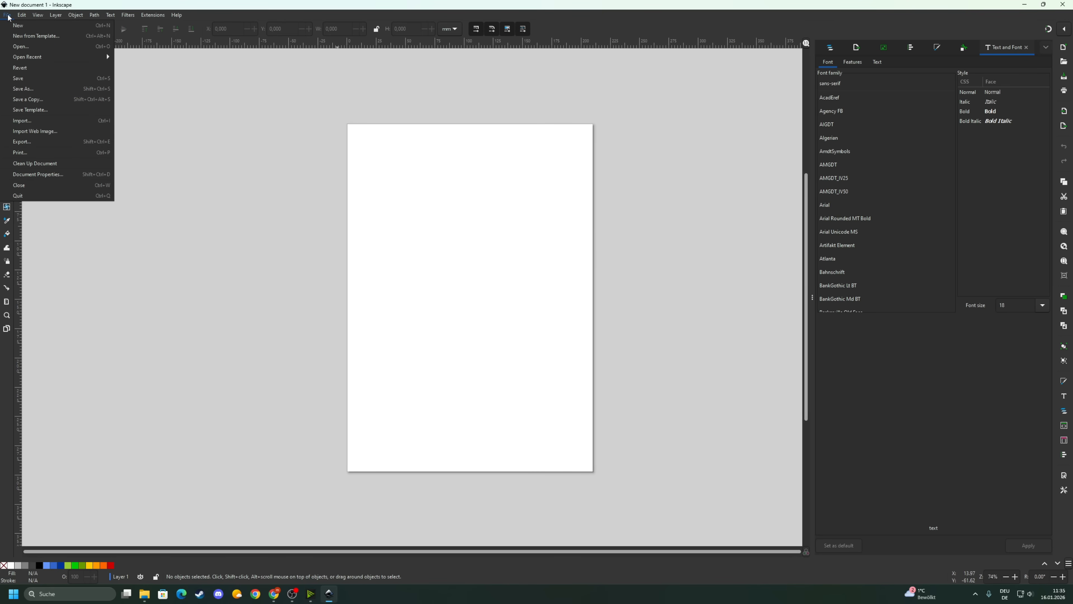
- Open Document Properties and browse the preset page sizes, leaving the preset unchanged
{"action": "left_click", "coordinate": [38, 174]}
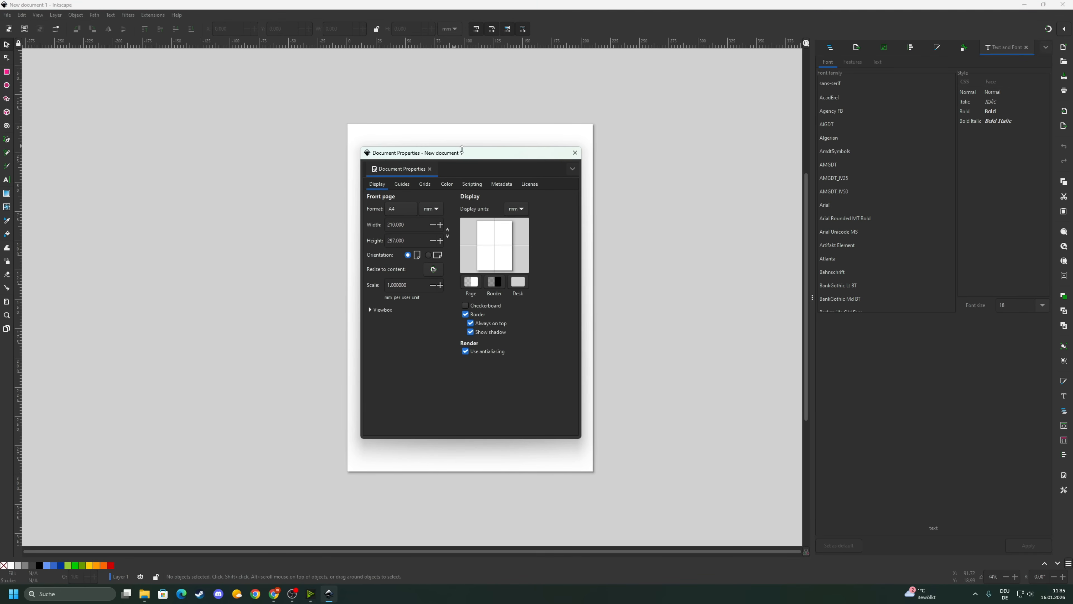
{"action": "left_click_drag", "start_coordinate": [462, 149], "coordinate": [447, 151]}
{"action": "left_click", "coordinate": [385, 212]}
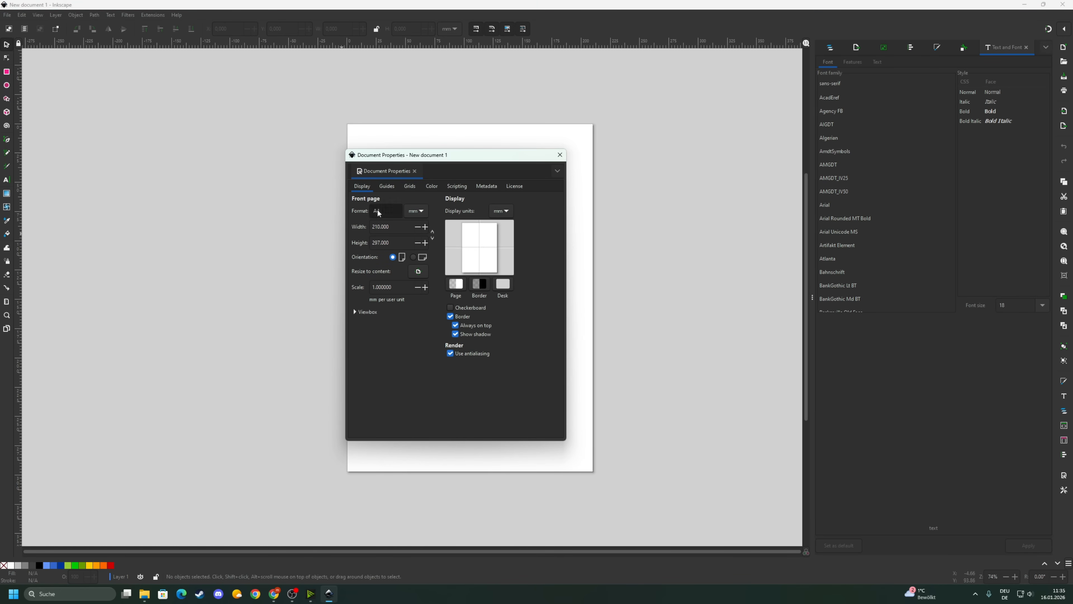
{"action": "scroll", "coordinate": [414, 499], "scroll_direction": "down", "scroll_amount": 3}
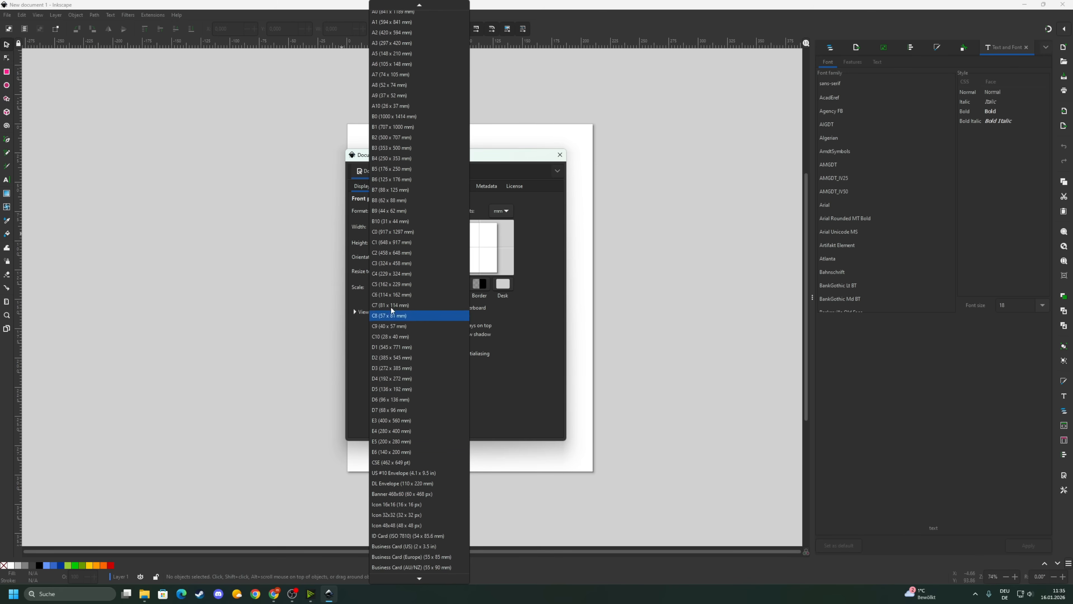
{"action": "scroll", "coordinate": [422, 486], "scroll_direction": "down", "scroll_amount": 1}
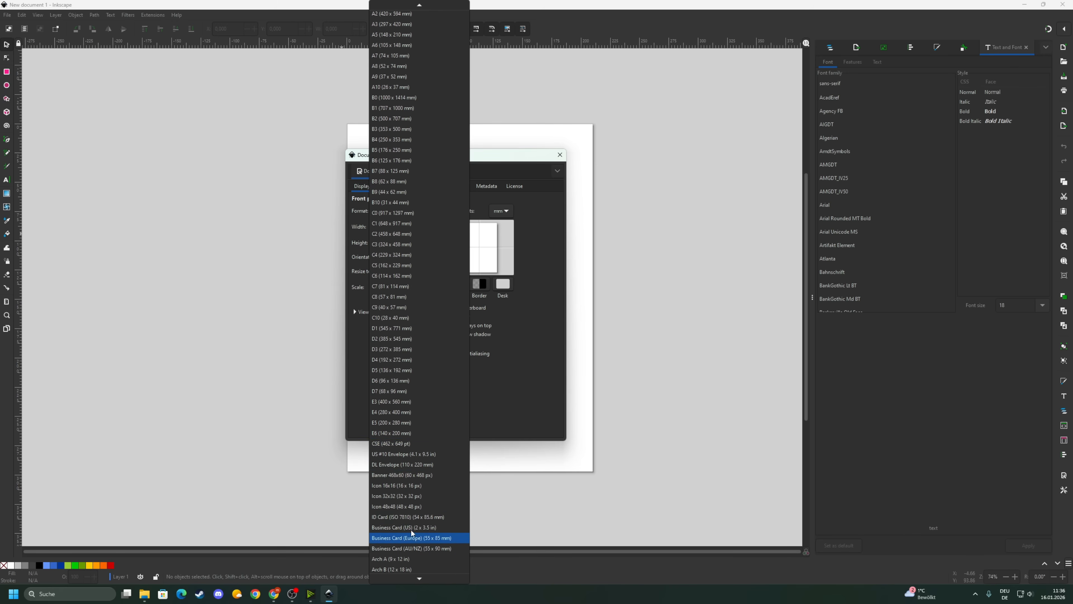
{"action": "scroll", "coordinate": [414, 511], "scroll_direction": "up", "scroll_amount": 2}
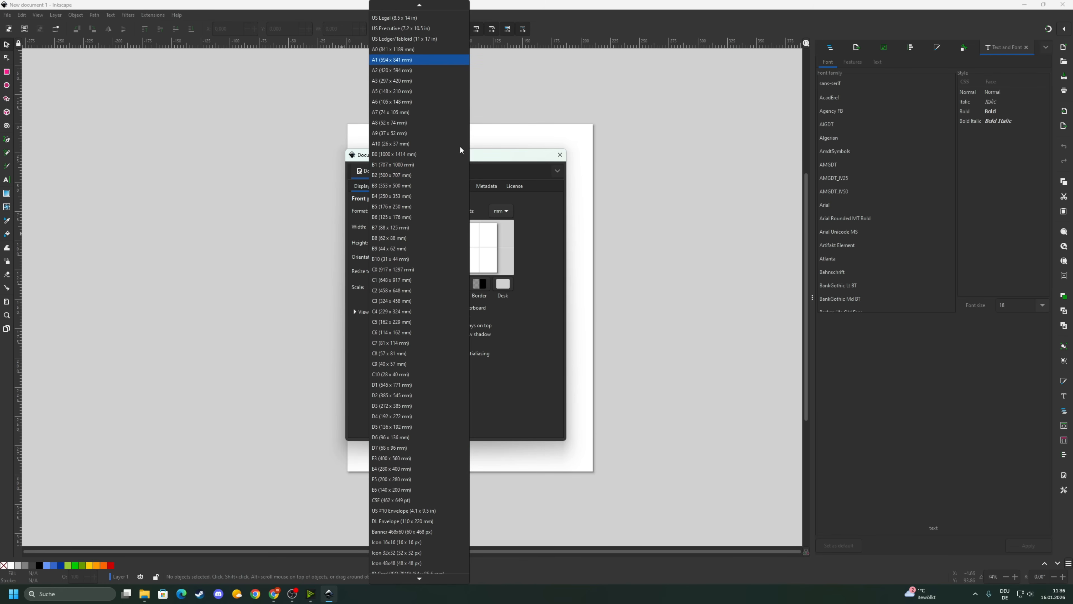
{"action": "left_click", "coordinate": [365, 227]}
- Set the page width to 100 and height to 100 mm, then close Document Properties
{"action": "left_click_drag", "start_coordinate": [395, 227], "coordinate": [362, 226]}
{"action": "type", "text": "100"}
{"action": "key", "text": "Tab"}
{"action": "type", "text": "1000"}
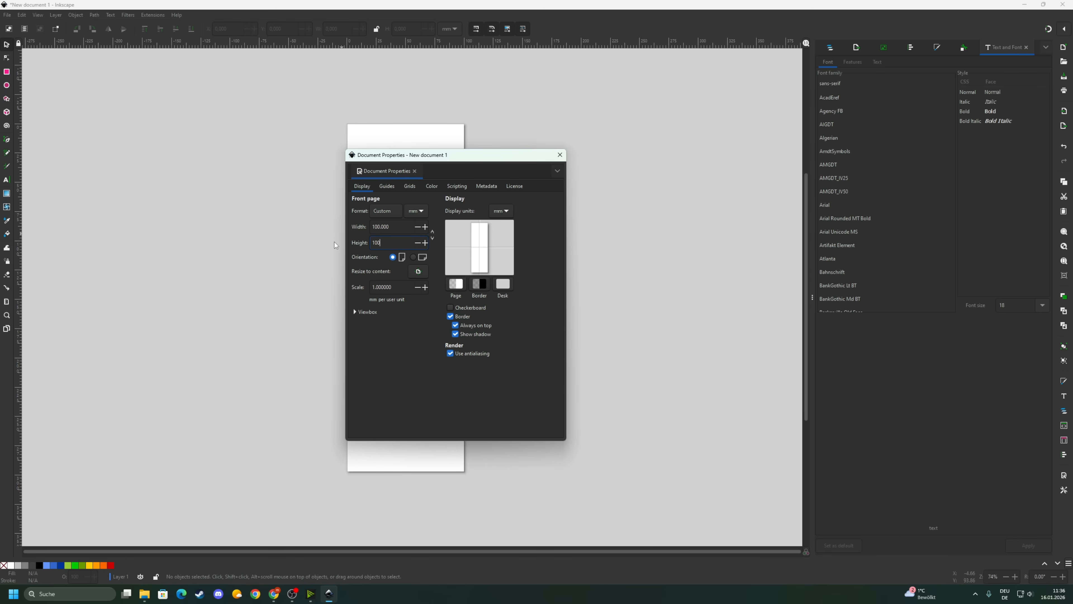
{"action": "key", "text": "BackSpace"}
{"action": "key", "text": "Return"}
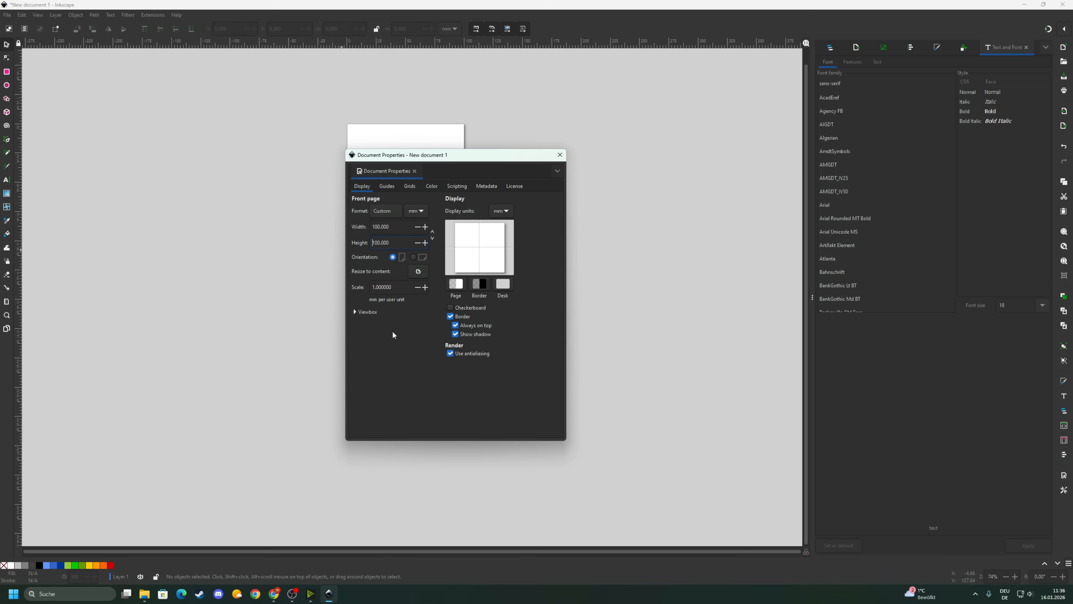
{"action": "left_click", "coordinate": [560, 155]}
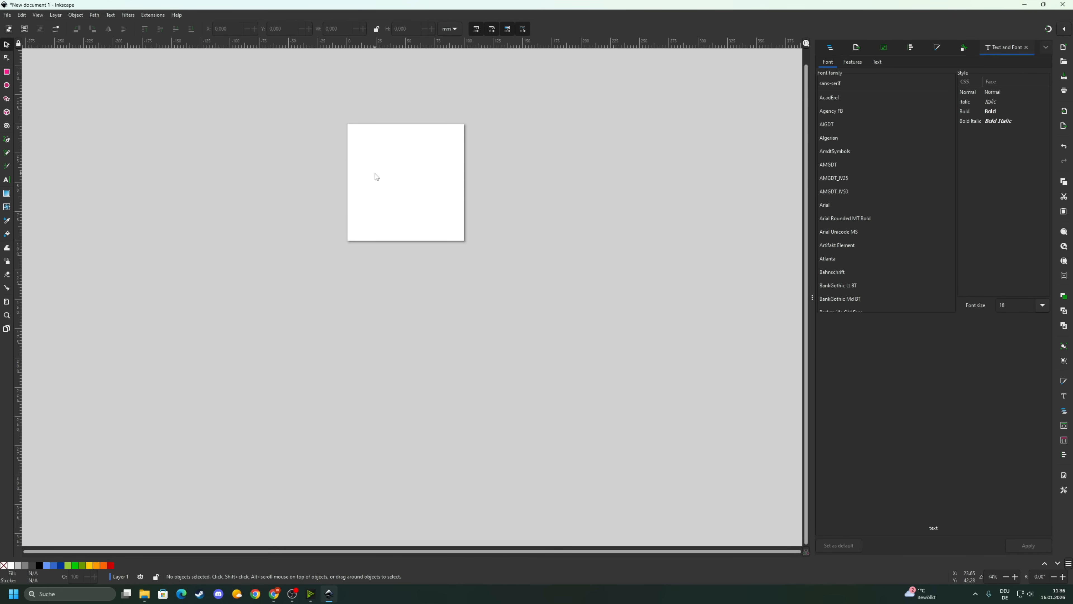
- Zoom in on the 100 × 100 mm page, then switch to File Explorer for the KLM logo
{"action": "scroll", "coordinate": [376, 177], "scroll_direction": "up", "scroll_amount": 4}
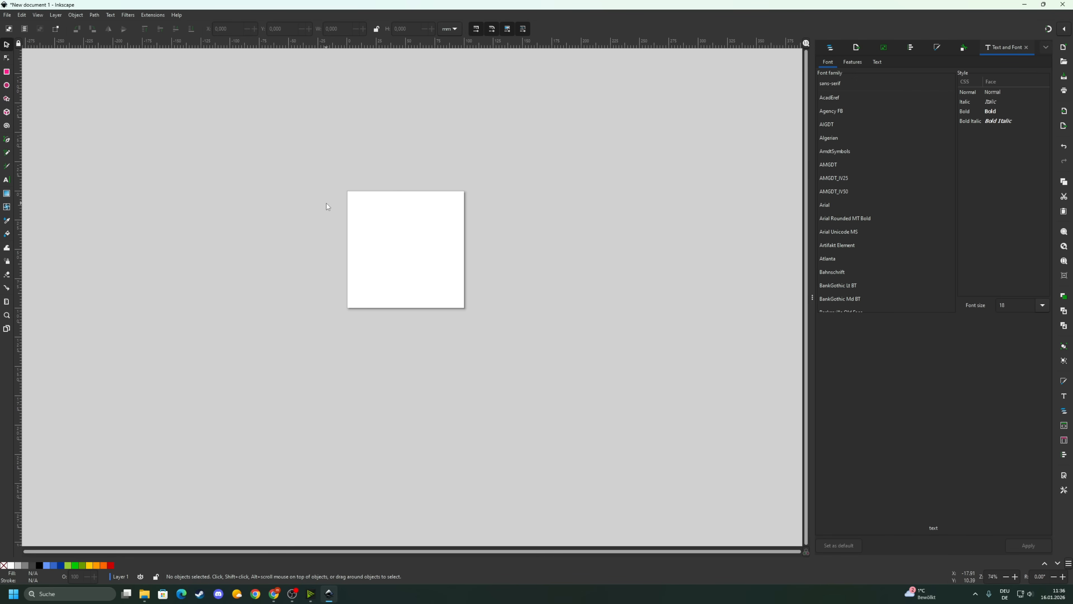
{"action": "scroll", "coordinate": [373, 251], "scroll_direction": "up", "scroll_amount": 2}
{"action": "scroll", "coordinate": [376, 256], "scroll_direction": "down", "scroll_amount": 2}
{"action": "scroll", "coordinate": [396, 227], "scroll_direction": "left", "scroll_amount": 1}
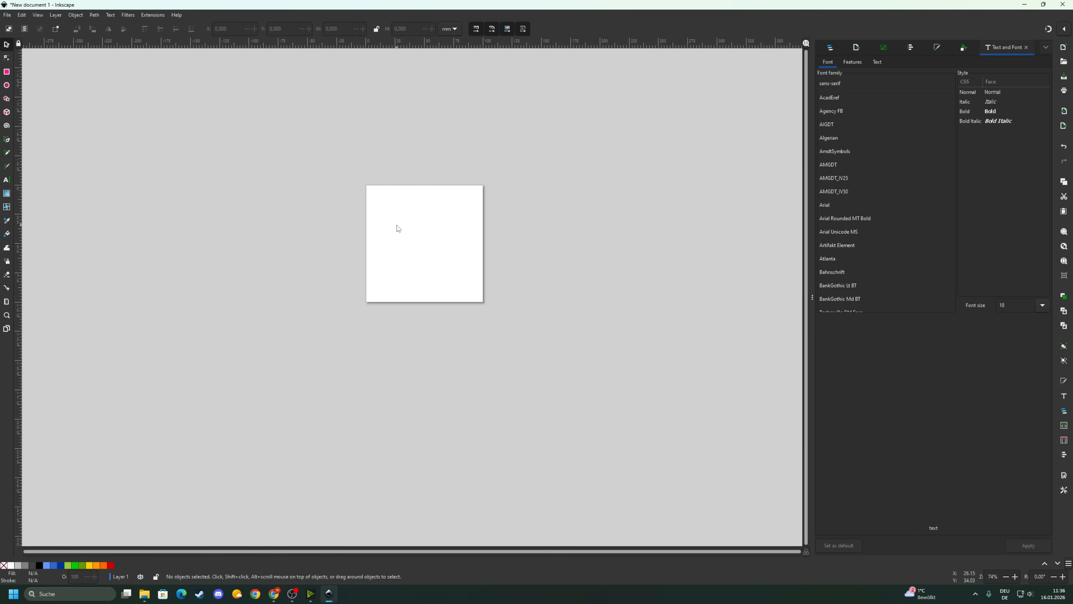
{"action": "key", "text": "ctrl"}
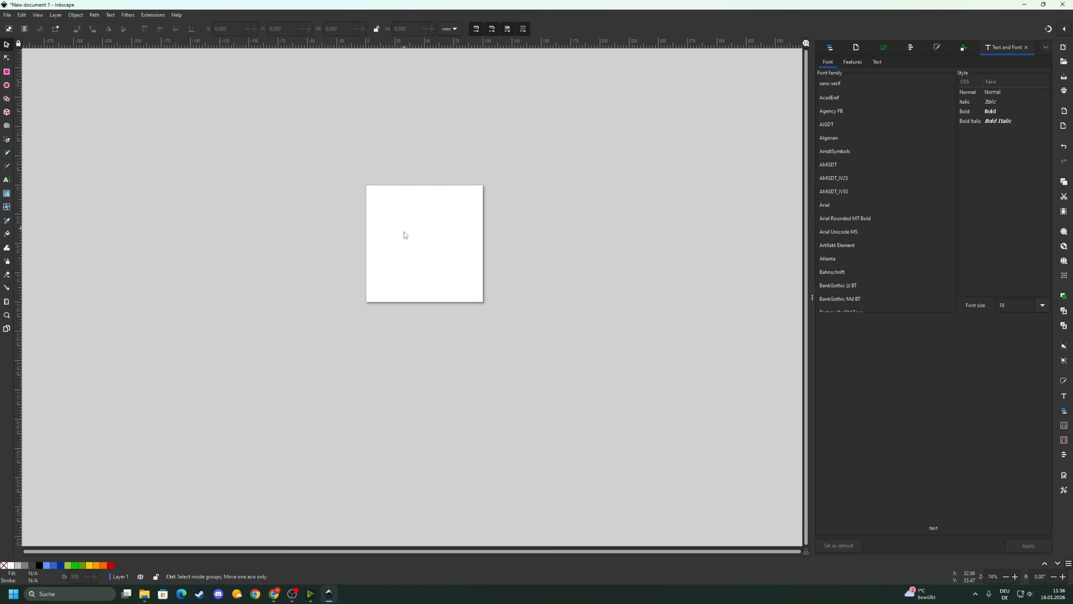
{"action": "scroll", "coordinate": [399, 258], "scroll_direction": "up", "scroll_amount": 3}
{"action": "scroll", "coordinate": [418, 249], "scroll_direction": "down", "scroll_amount": 3}
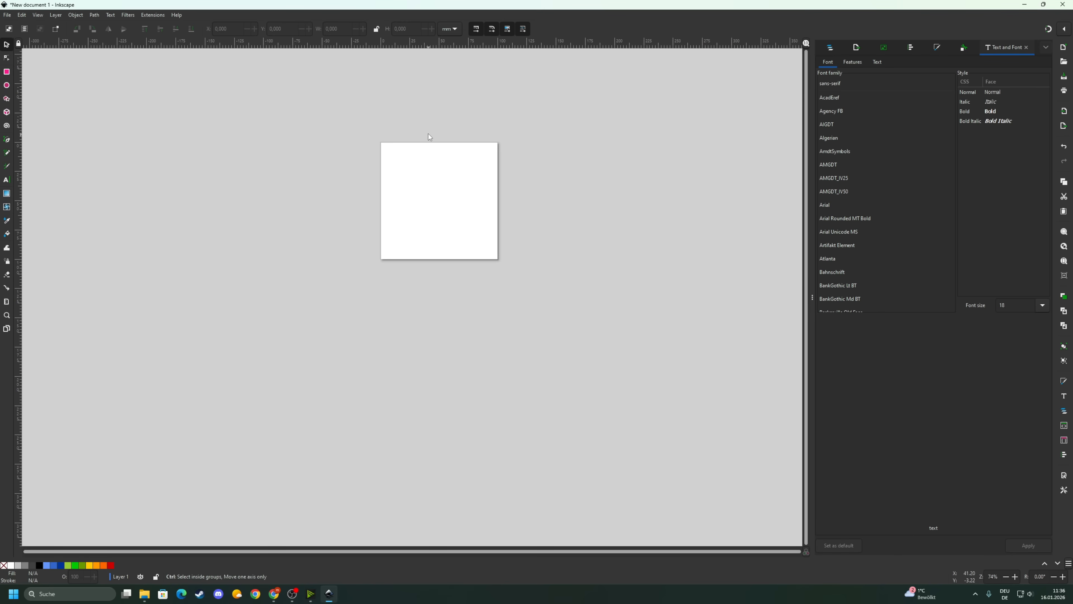
{"action": "scroll", "coordinate": [429, 134], "scroll_direction": "up", "scroll_amount": 2}
{"action": "scroll", "coordinate": [446, 250], "scroll_direction": "up", "scroll_amount": 1}
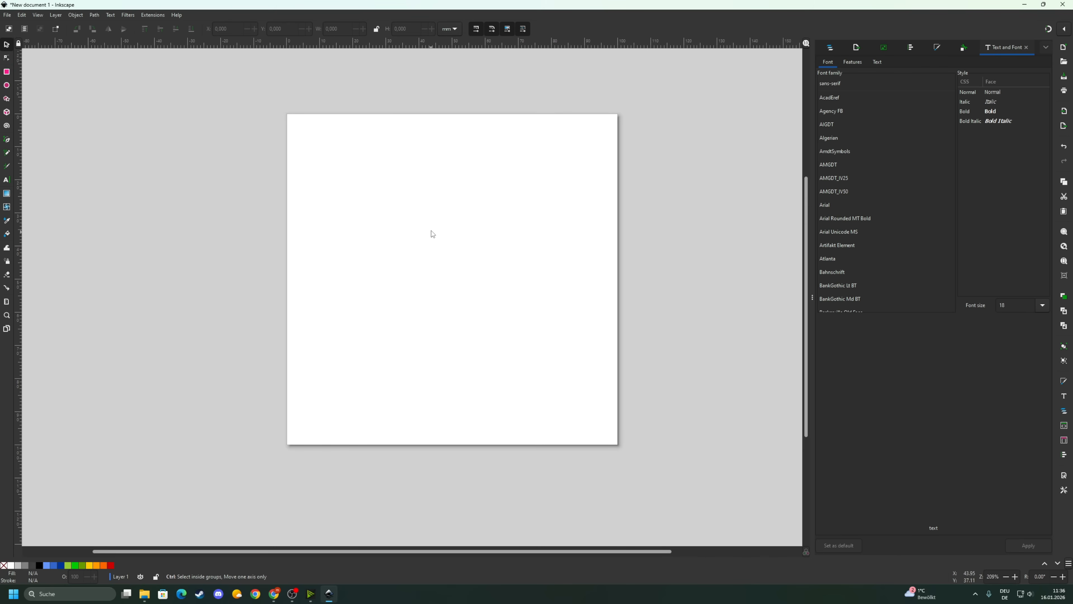
{"action": "left_click", "coordinate": [149, 593]}
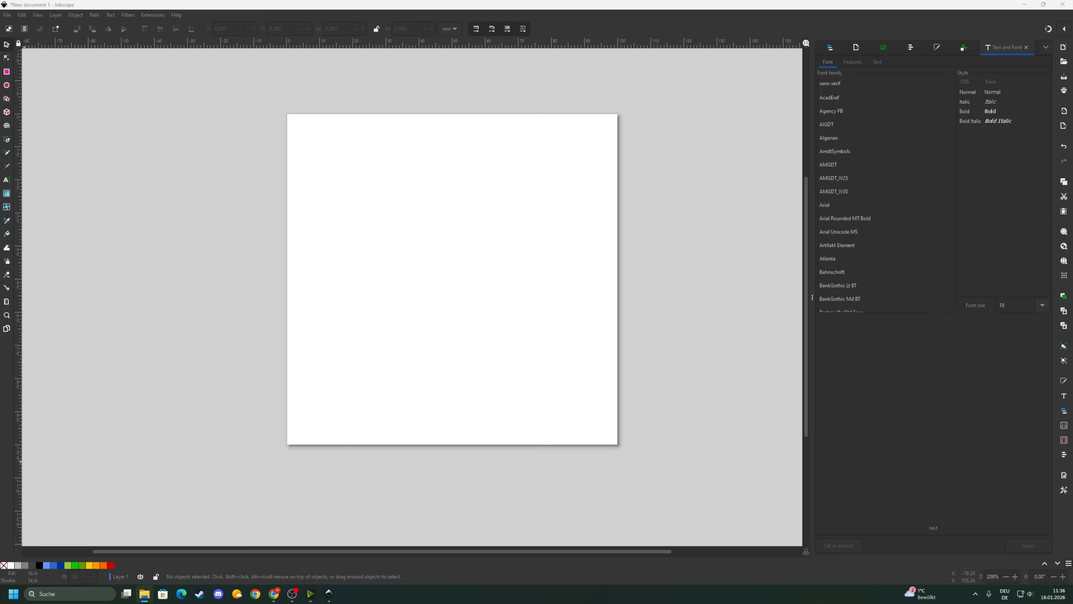
- Drop the KLM logo PNG onto the canvas and import it as an embedded image
{"action": "left_click_drag", "start_coordinate": [130, 317], "coordinate": [490, 218]}
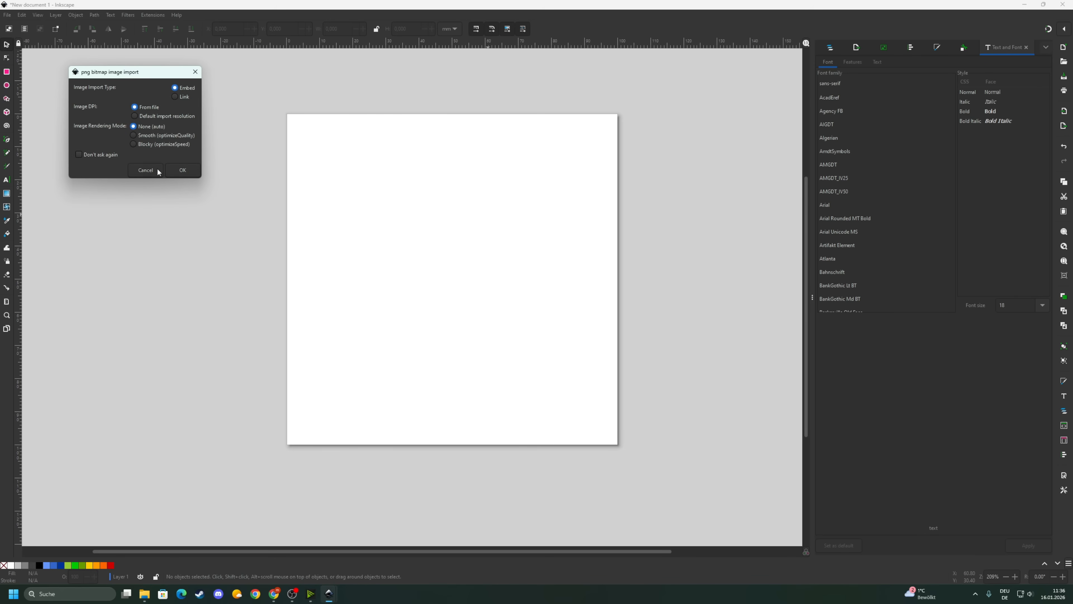
{"action": "left_click", "coordinate": [175, 173]}
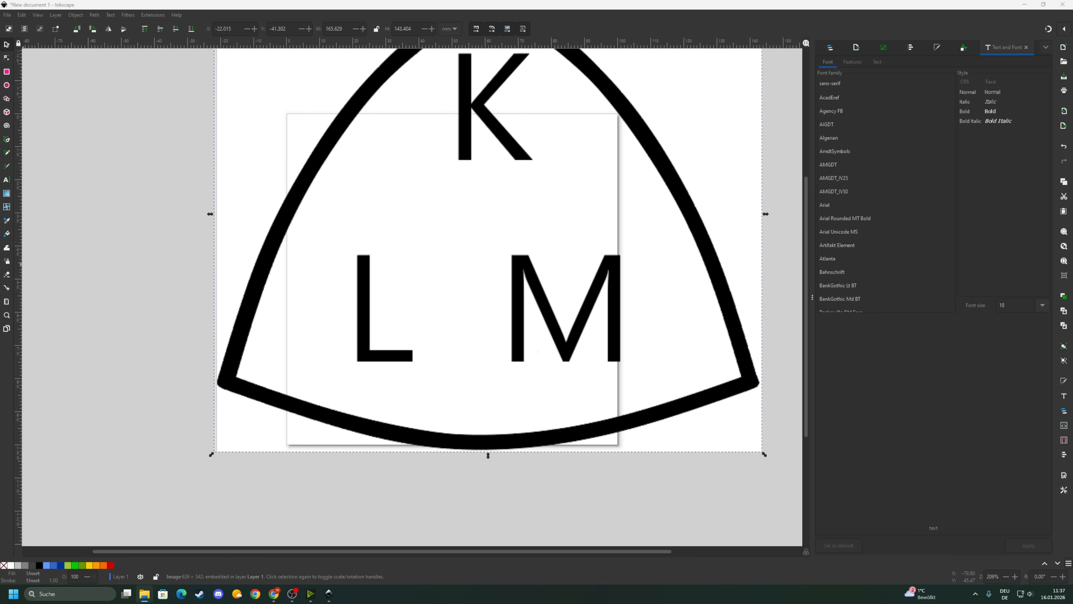
{"action": "scroll", "coordinate": [360, 163], "scroll_direction": "up", "scroll_amount": 5}
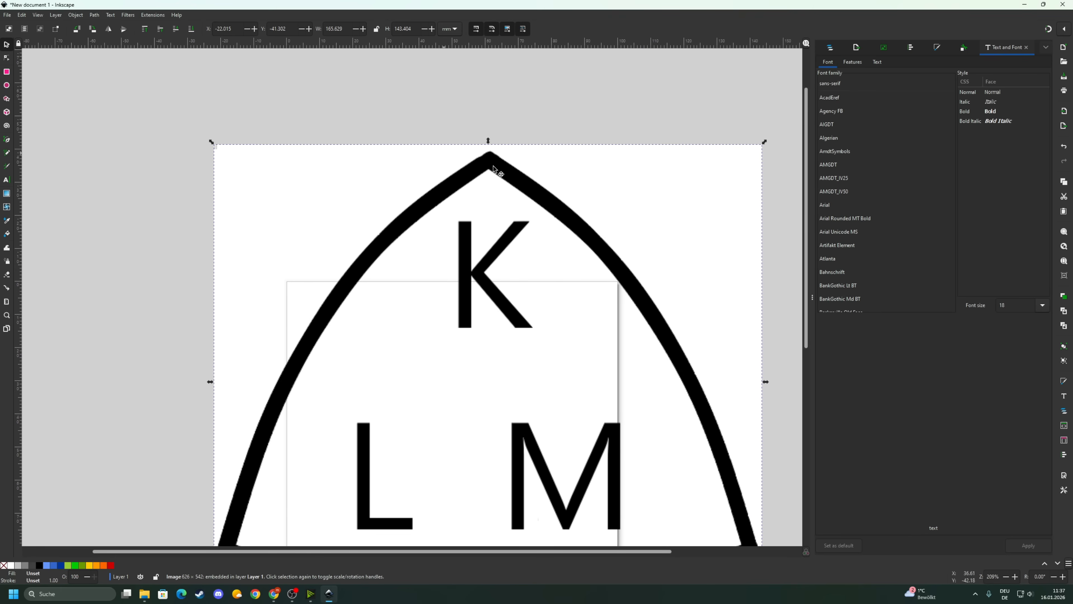
{"action": "scroll", "coordinate": [360, 164], "scroll_direction": "down", "scroll_amount": 3}
{"action": "scroll", "coordinate": [503, 218], "scroll_direction": "up", "scroll_amount": 4}
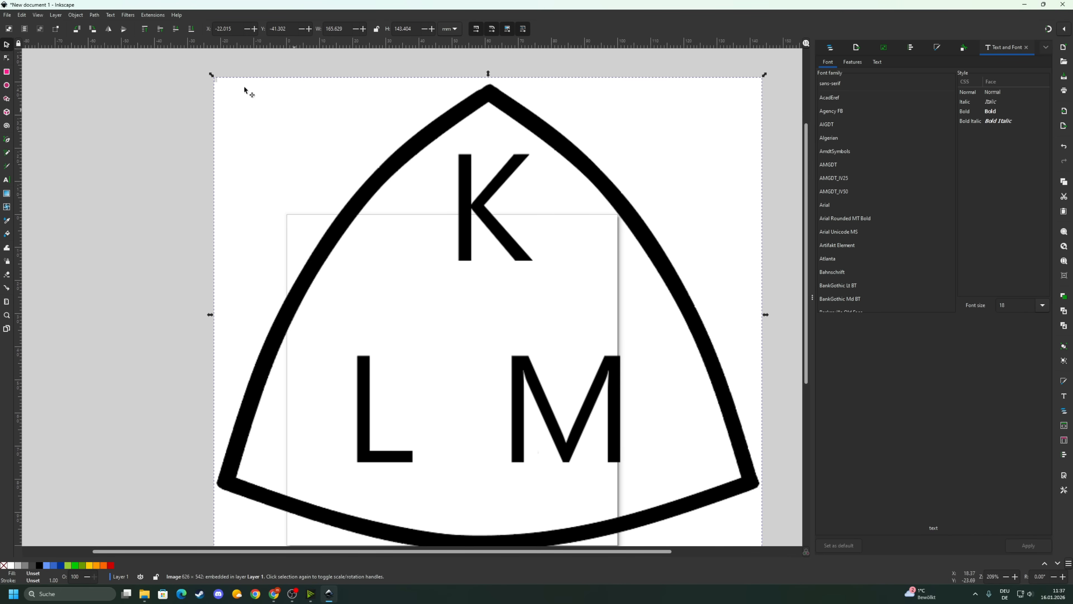
- Scale the logo proportionally to about 40 mm wide and move it into the top-right corner
{"action": "key", "text": "ctrl"}
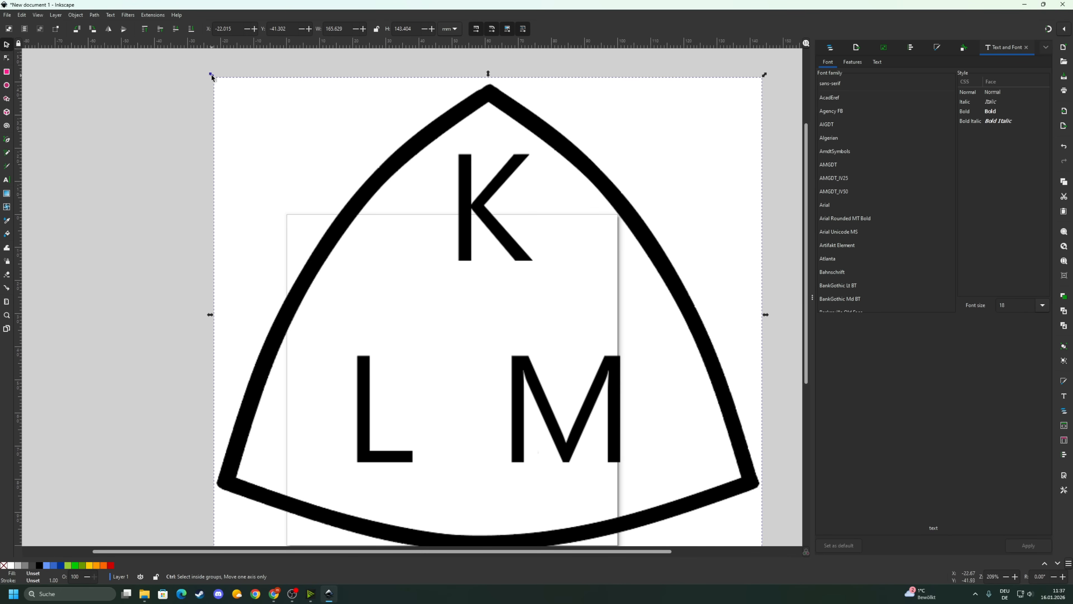
{"action": "left_click_drag", "start_coordinate": [212, 77], "coordinate": [585, 399]}
{"action": "left_click_drag", "start_coordinate": [687, 467], "coordinate": [545, 274]}
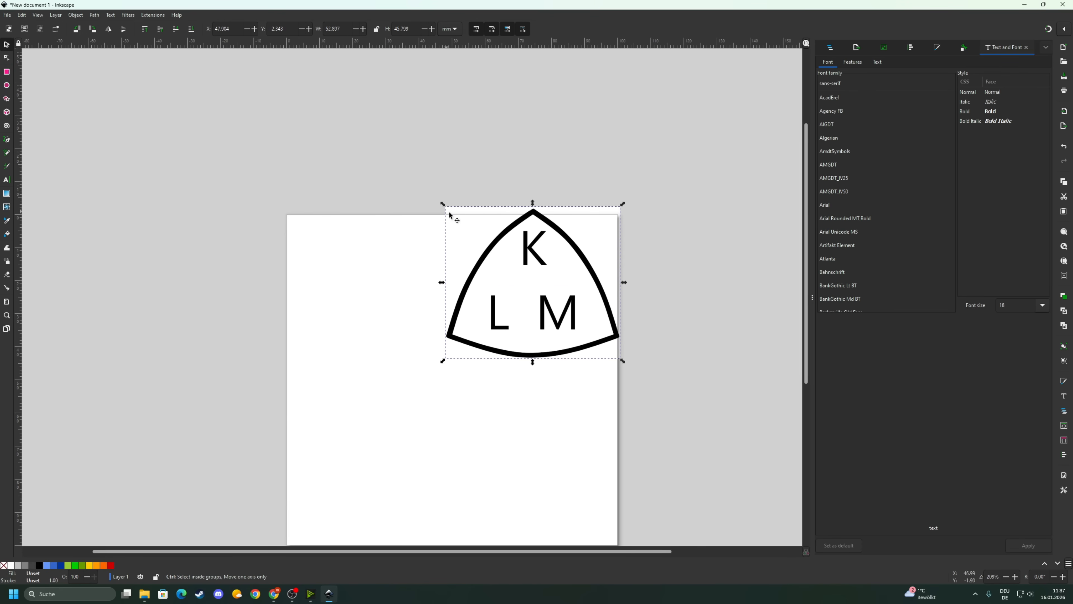
{"action": "left_click_drag", "start_coordinate": [444, 207], "coordinate": [490, 245]}
{"action": "left_click_drag", "start_coordinate": [550, 306], "coordinate": [545, 277]}
{"action": "left_click", "coordinate": [442, 306]}
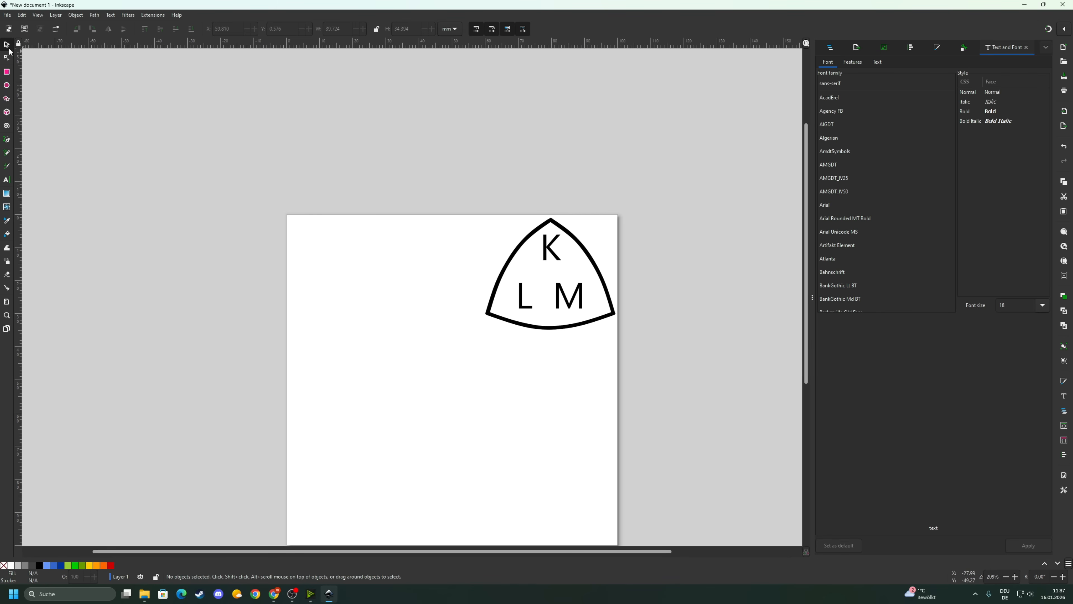
- Nudge the KLM logo into its final top-right position, leaving it in resize mode
{"action": "left_click", "coordinate": [570, 274]}
{"action": "left_click_drag", "start_coordinate": [558, 256], "coordinate": [552, 254]}
{"action": "scroll", "coordinate": [564, 267], "scroll_direction": "up", "scroll_amount": 3}
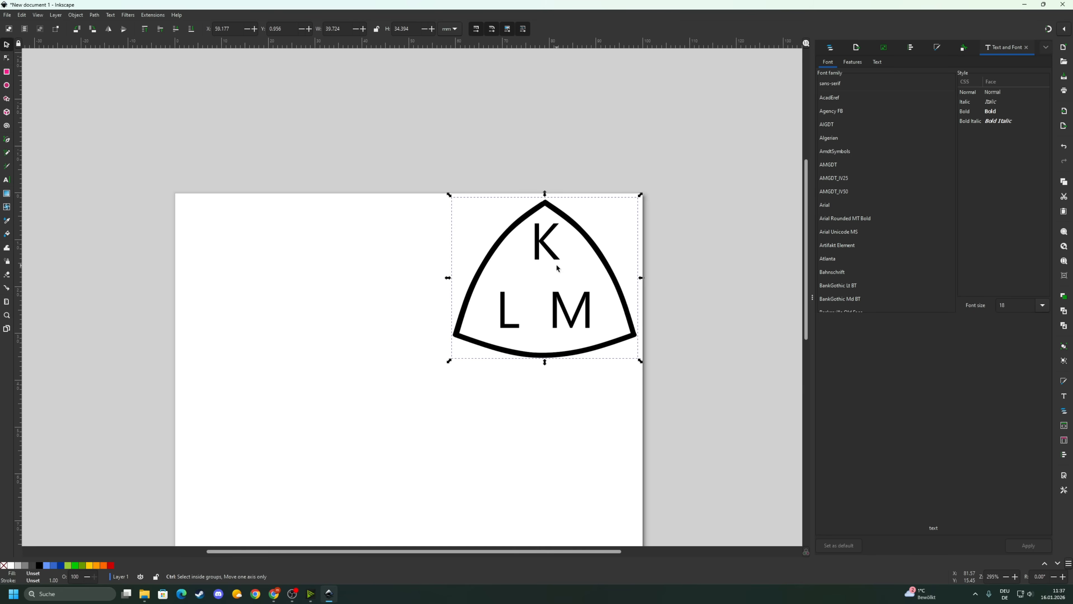
{"action": "left_click", "coordinate": [549, 247]}
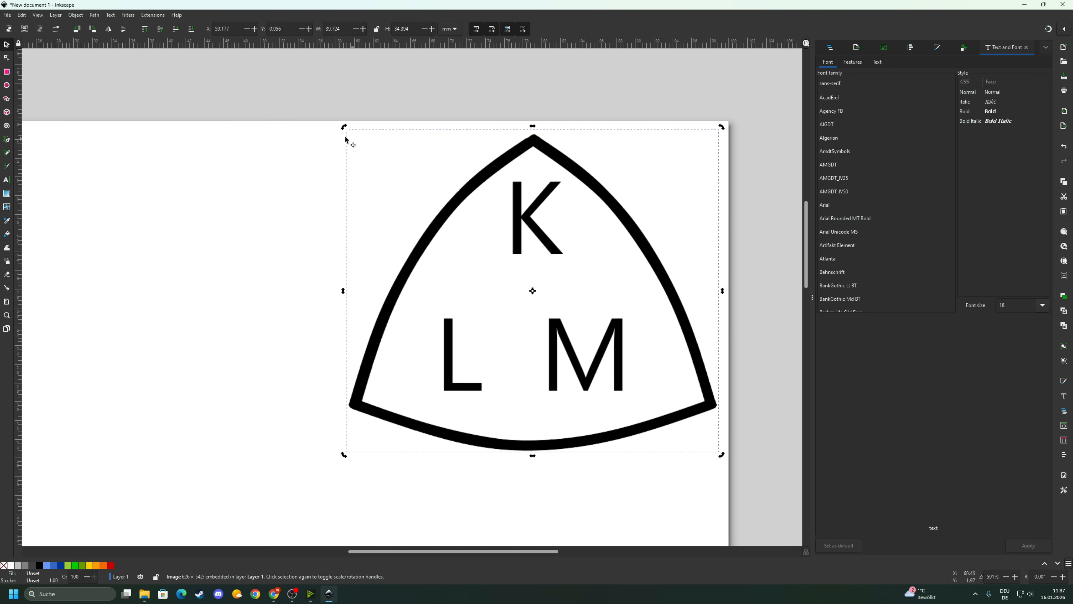
{"action": "left_click", "coordinate": [513, 255]}
{"action": "scroll", "coordinate": [313, 302], "scroll_direction": "down", "scroll_amount": 5}
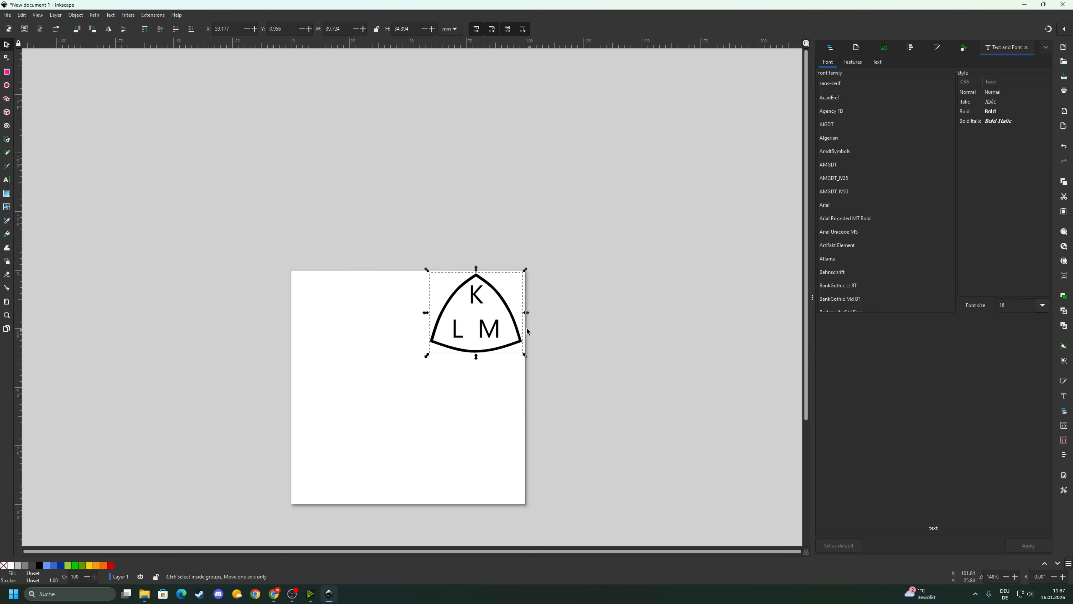
{"action": "scroll", "coordinate": [406, 415], "scroll_direction": "up", "scroll_amount": 2}
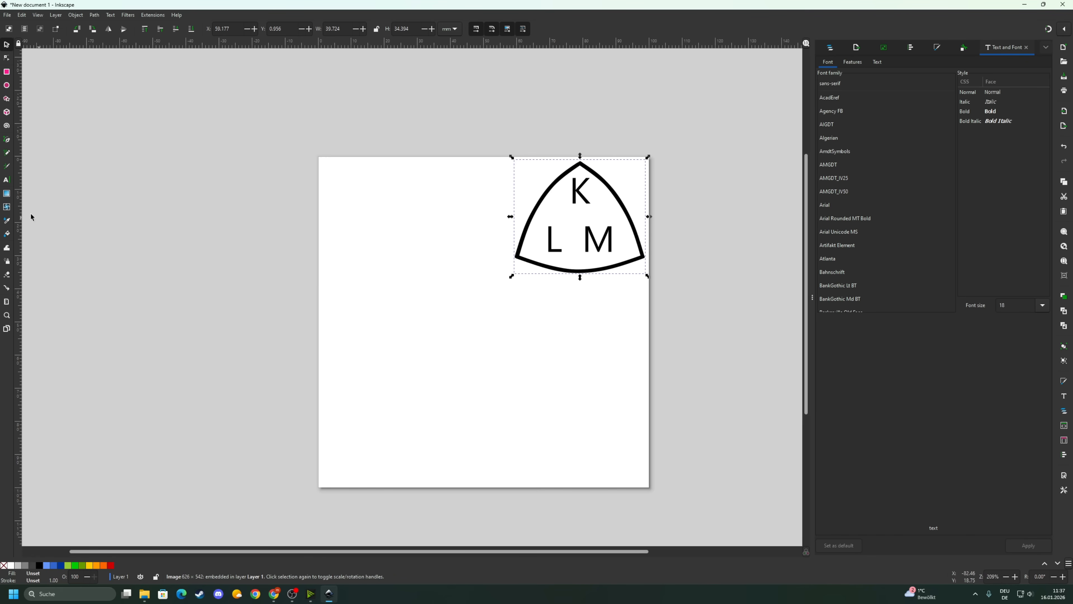
- Start a text object with 'W' at the page's upper left and reopen Text and Font
{"action": "left_click", "coordinate": [6, 181]}
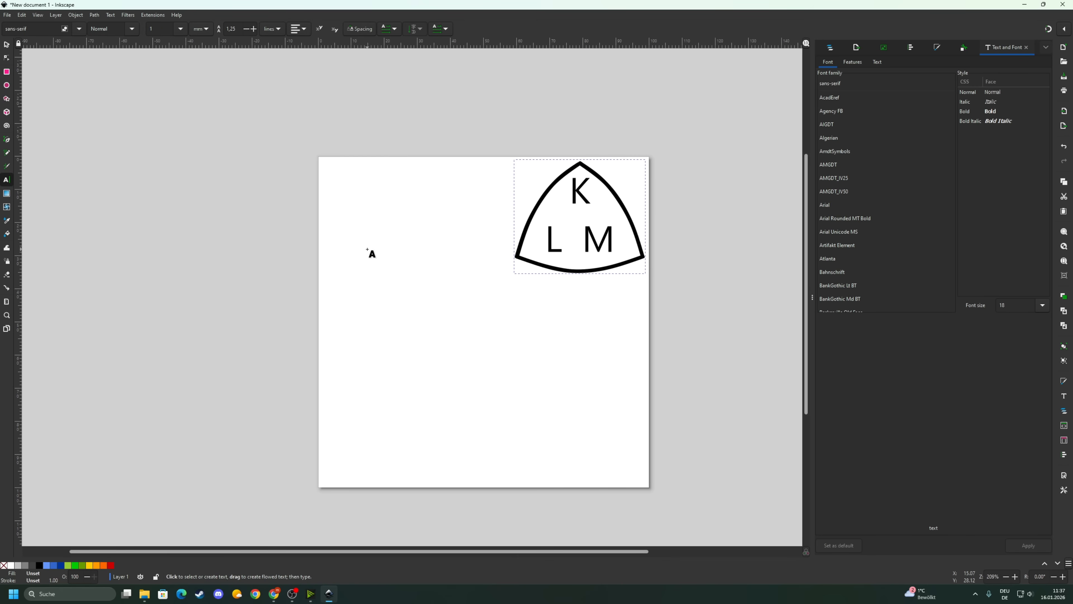
{"action": "left_click", "coordinate": [353, 205]}
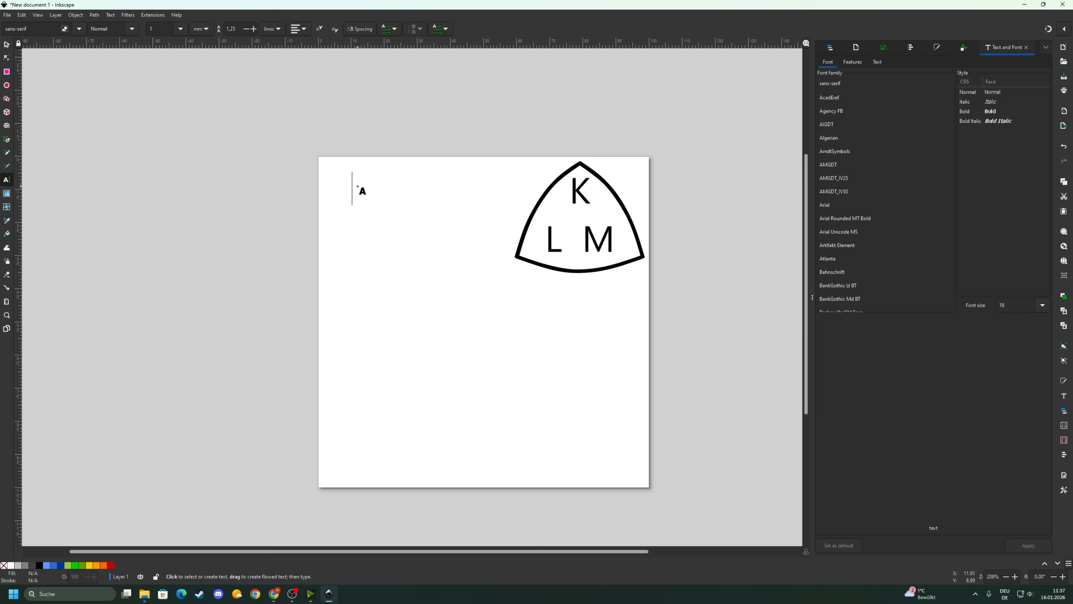
{"action": "type", "text": "W"}
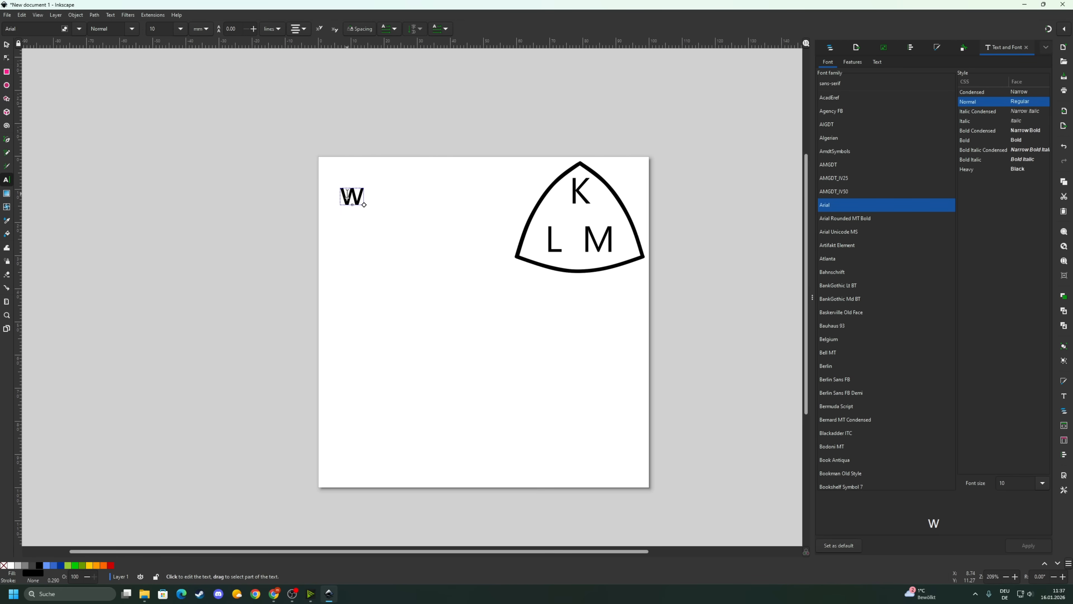
{"action": "left_click", "coordinate": [1027, 47]}
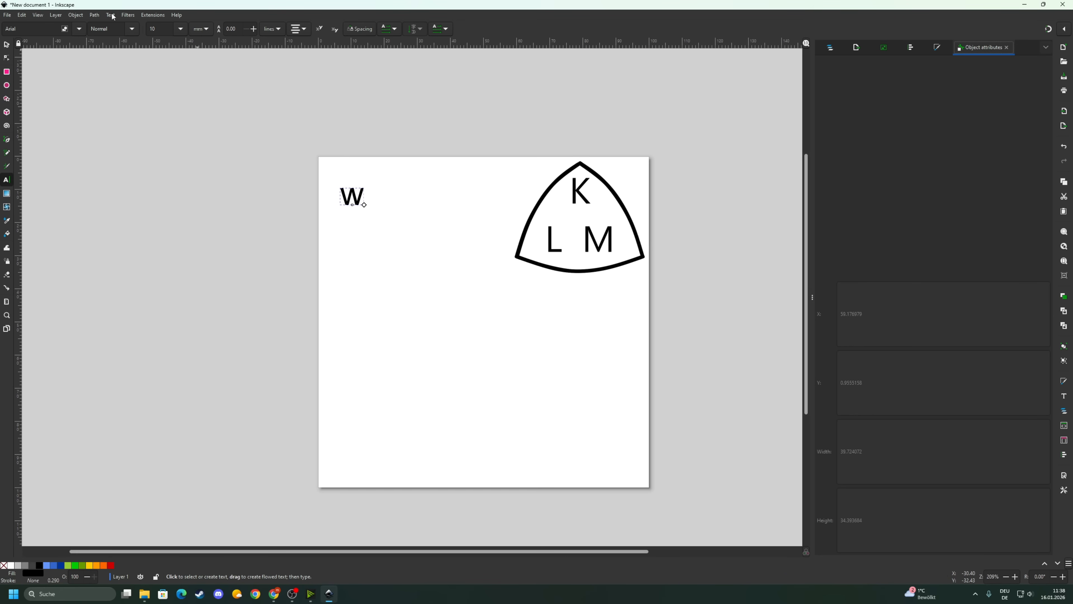
{"action": "left_click", "coordinate": [44, 33]}
{"action": "left_click", "coordinate": [110, 18]}
{"action": "left_click", "coordinate": [129, 29]}
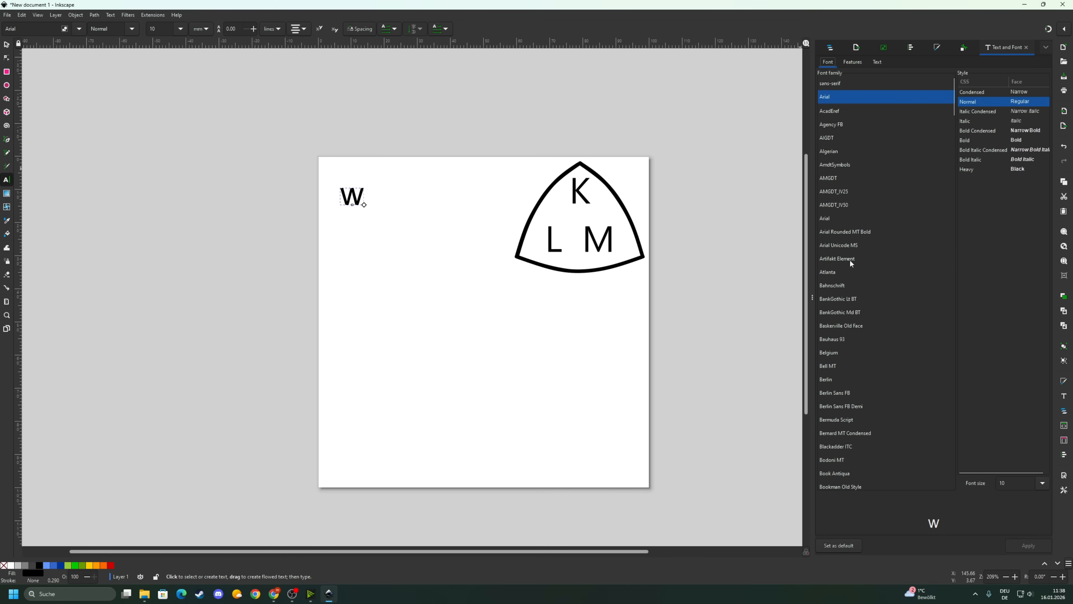
- Replace the W with 'Yt Test', keeping the font size unit in millimetres
{"action": "left_click_drag", "start_coordinate": [366, 193], "coordinate": [343, 192]}
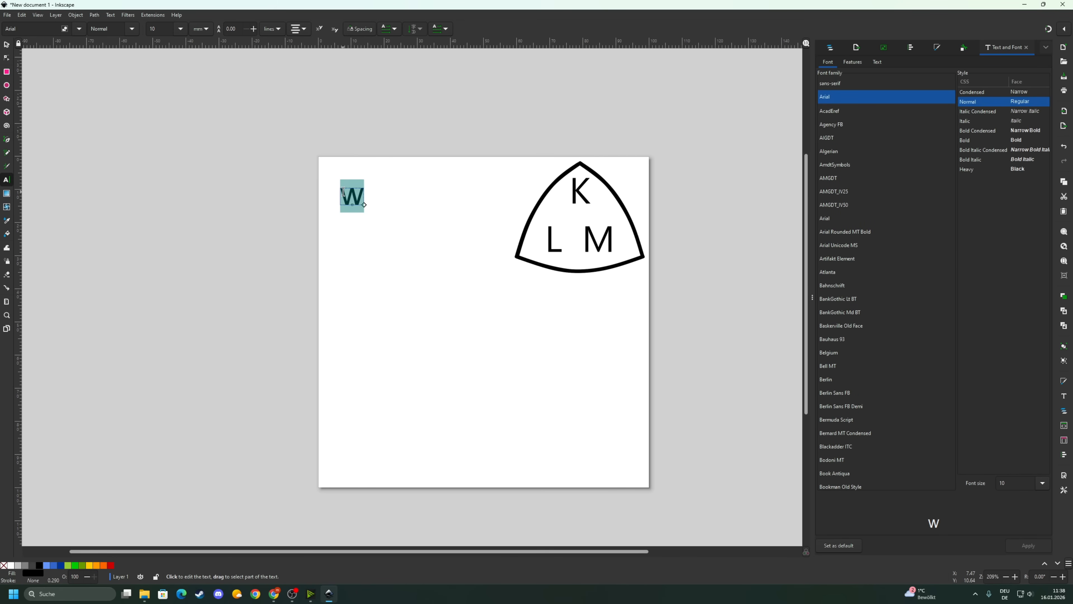
{"action": "type", "text": "Yt TEst"}
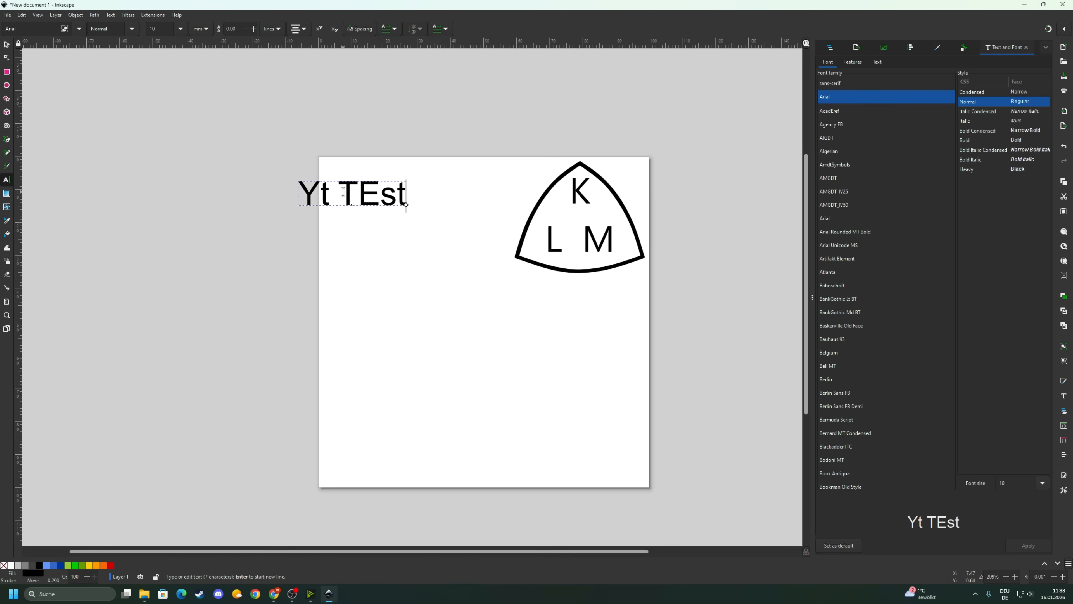
{"action": "key", "text": "BackSpace"}
{"action": "key", "text": "BackSpace"}
{"action": "key", "text": "BackSpace"}
{"action": "type", "text": "est"}
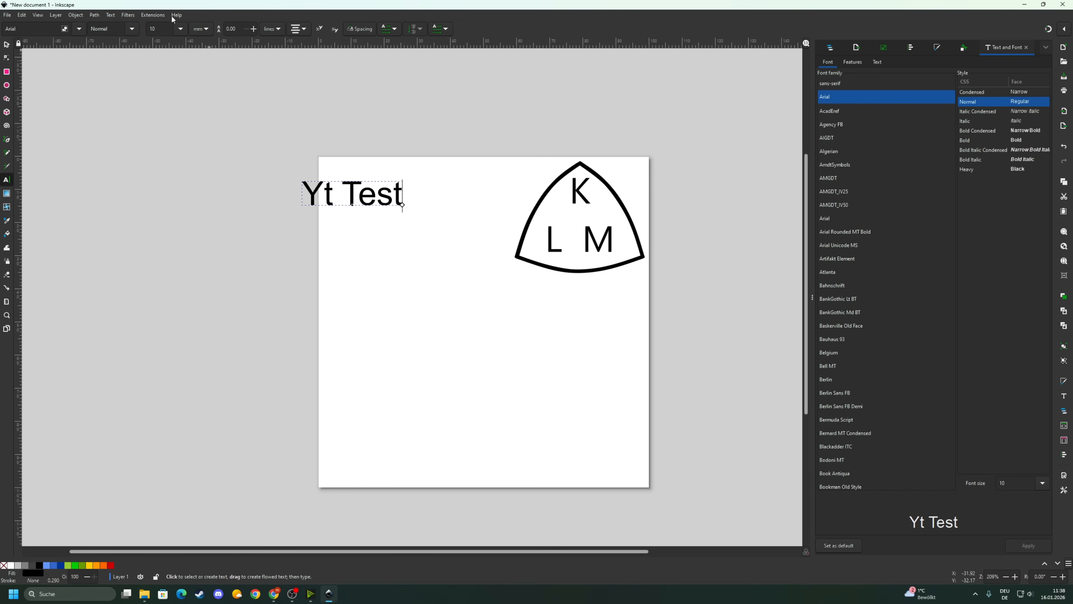
{"action": "left_click", "coordinate": [201, 30]}
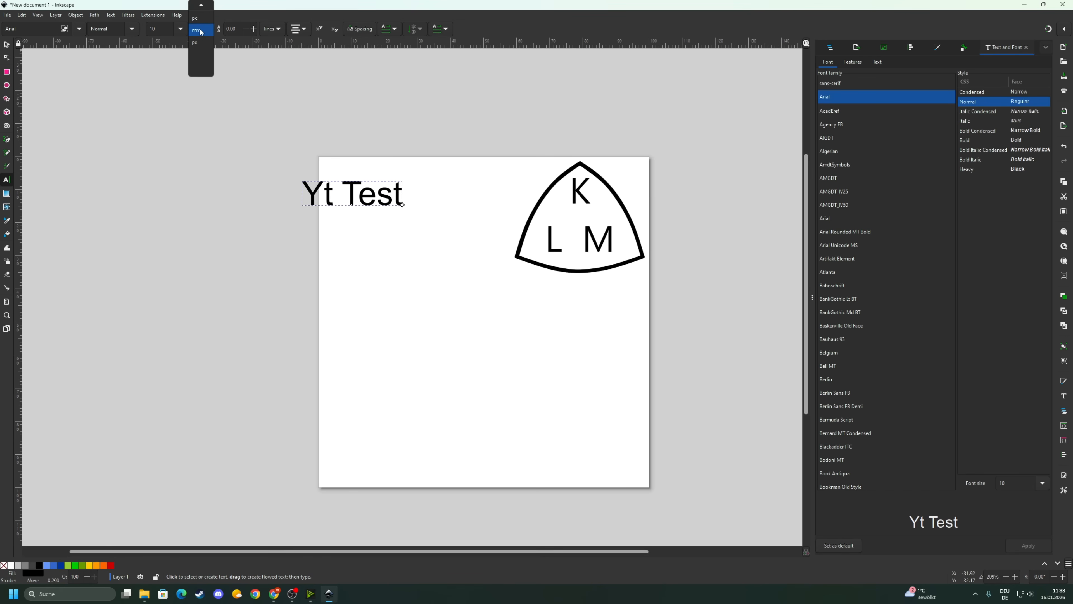
{"action": "left_click", "coordinate": [200, 31]}
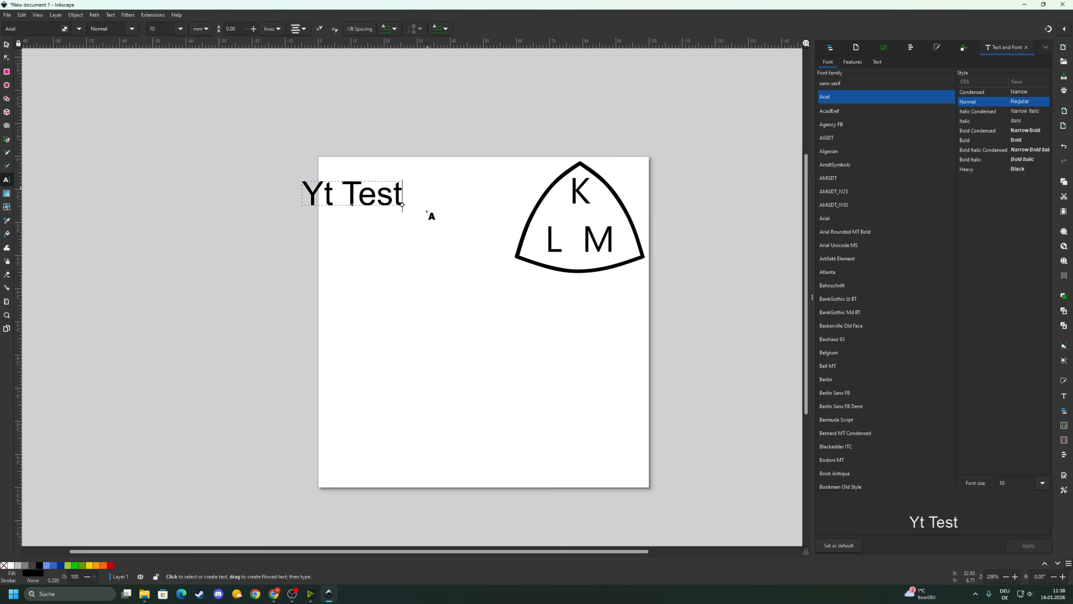
- Move the 'Yt Test' heading right onto the page
{"action": "left_click", "coordinate": [7, 52]}
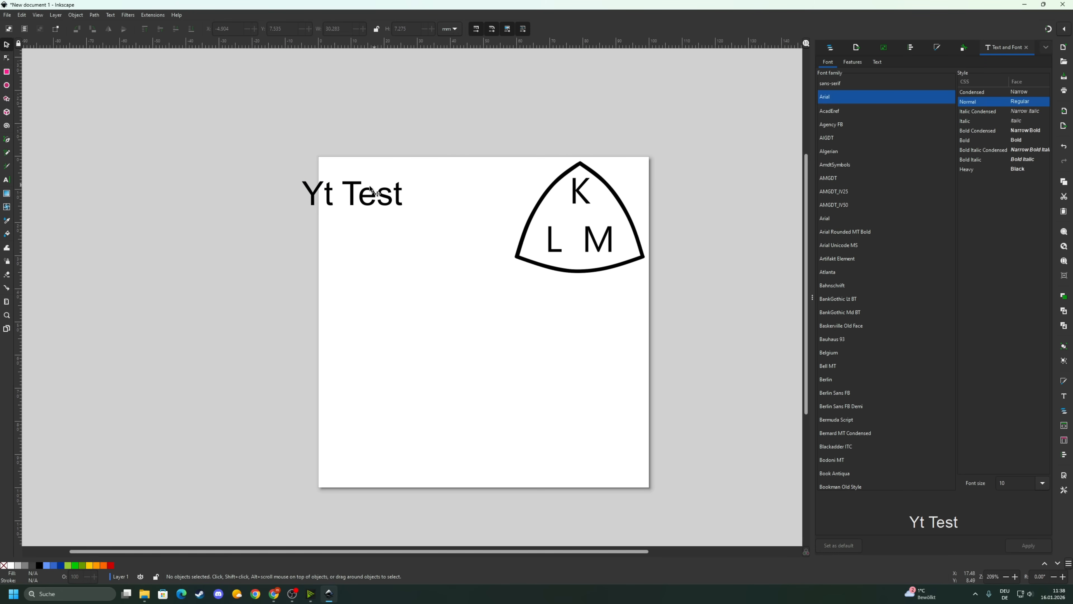
{"action": "left_click_drag", "start_coordinate": [364, 196], "coordinate": [406, 197]}
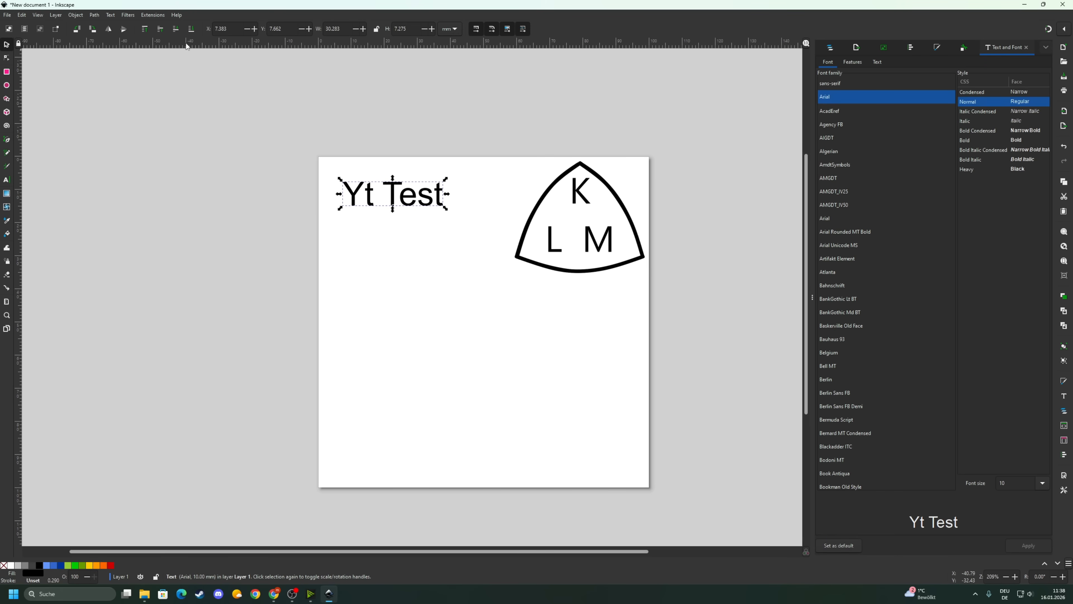
{"action": "left_click", "coordinate": [380, 233]}
{"action": "double_click", "coordinate": [411, 194]}
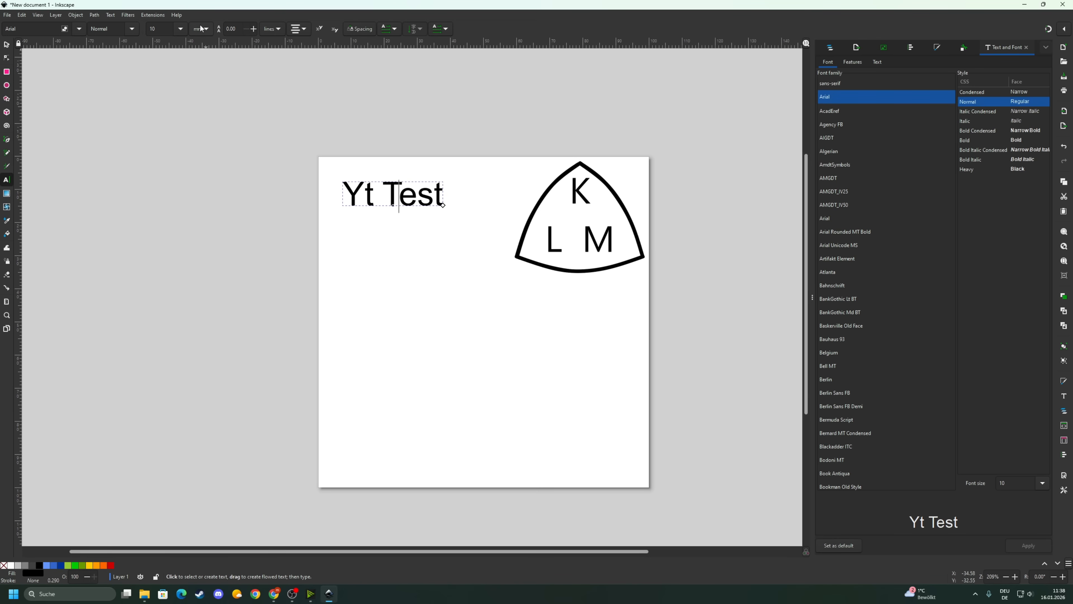
- Add a 'Tel:' line with a phone number lower on the page and move it right and down
{"action": "left_click", "coordinate": [407, 256]}
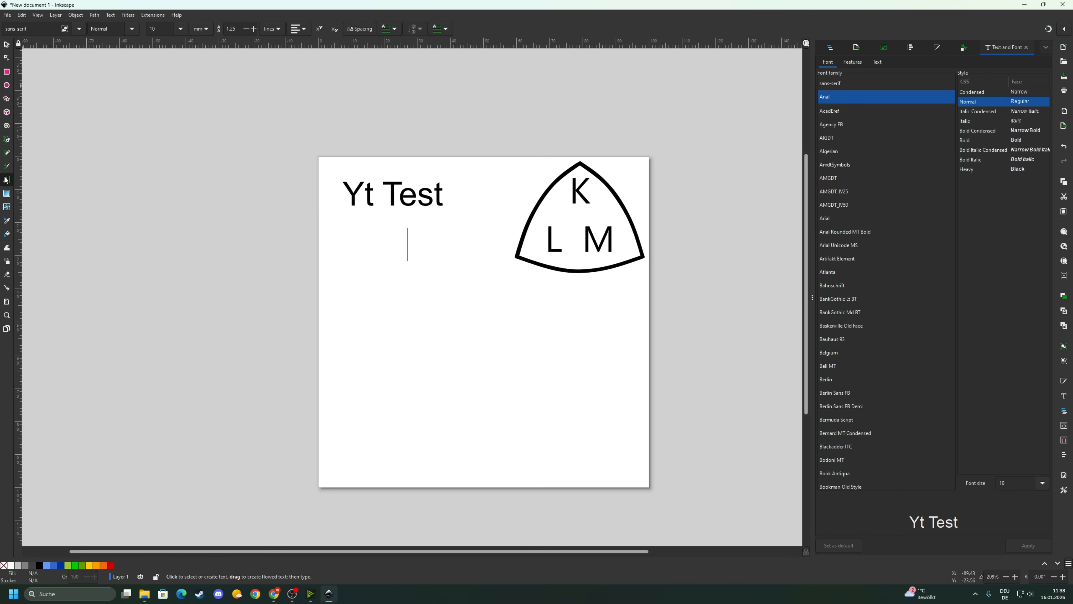
{"action": "left_click", "coordinate": [349, 388]}
{"action": "type", "text": "T"}
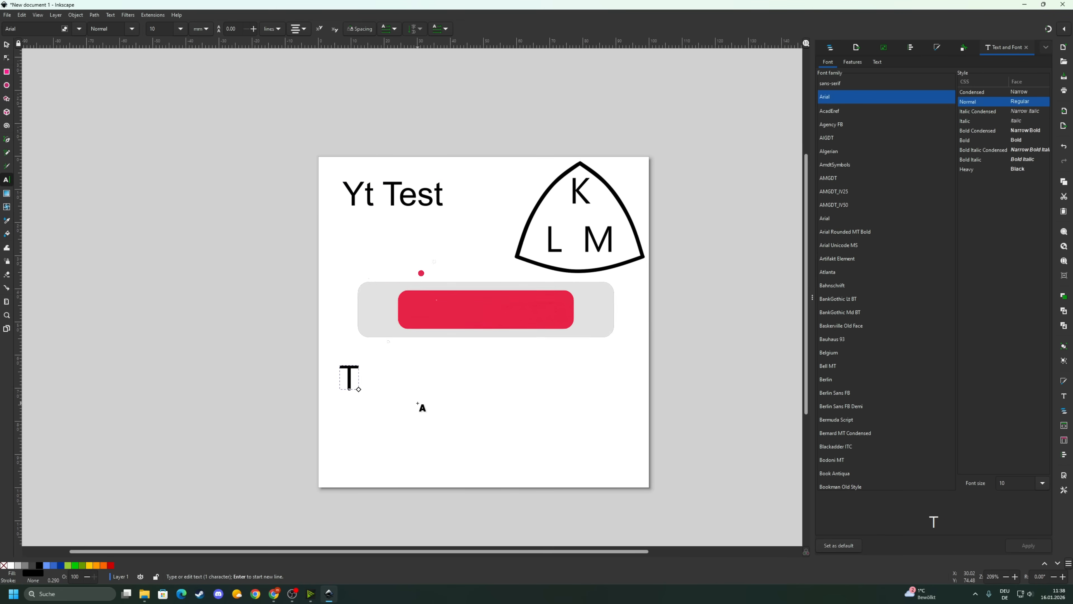
{"action": "type", "text": "el: 0123/123"}
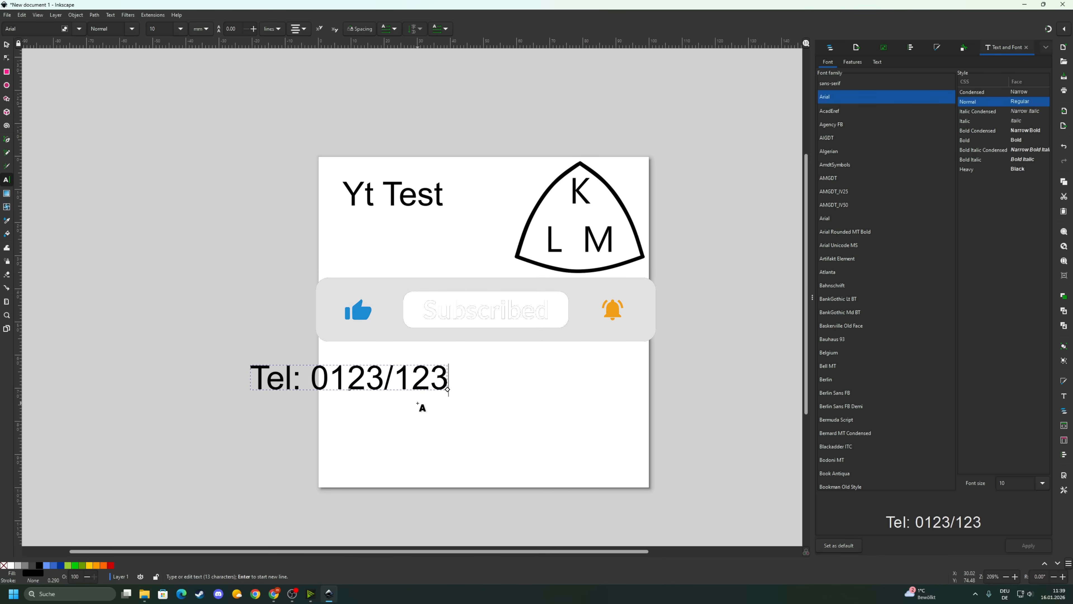
{"action": "type", "text": "4568"}
{"action": "left_click", "coordinate": [7, 45]}
{"action": "left_click_drag", "start_coordinate": [351, 380], "coordinate": [427, 402]}
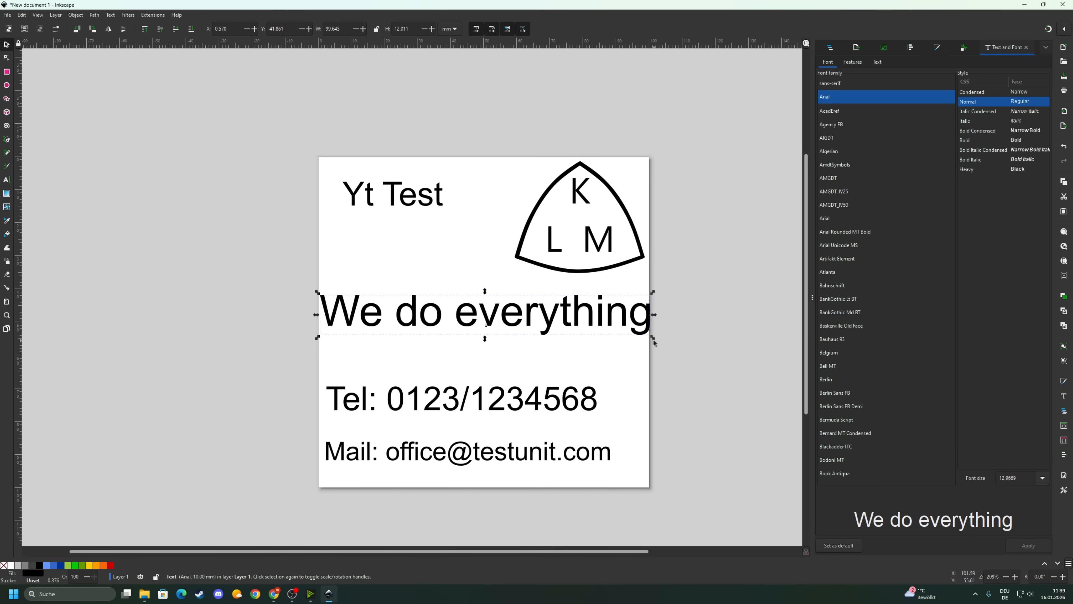
- Scale the 'We do everything' slogan down to fit within the page width
{"action": "left_click_drag", "start_coordinate": [666, 331], "coordinate": [612, 326]}
{"action": "left_click", "coordinate": [450, 286]}
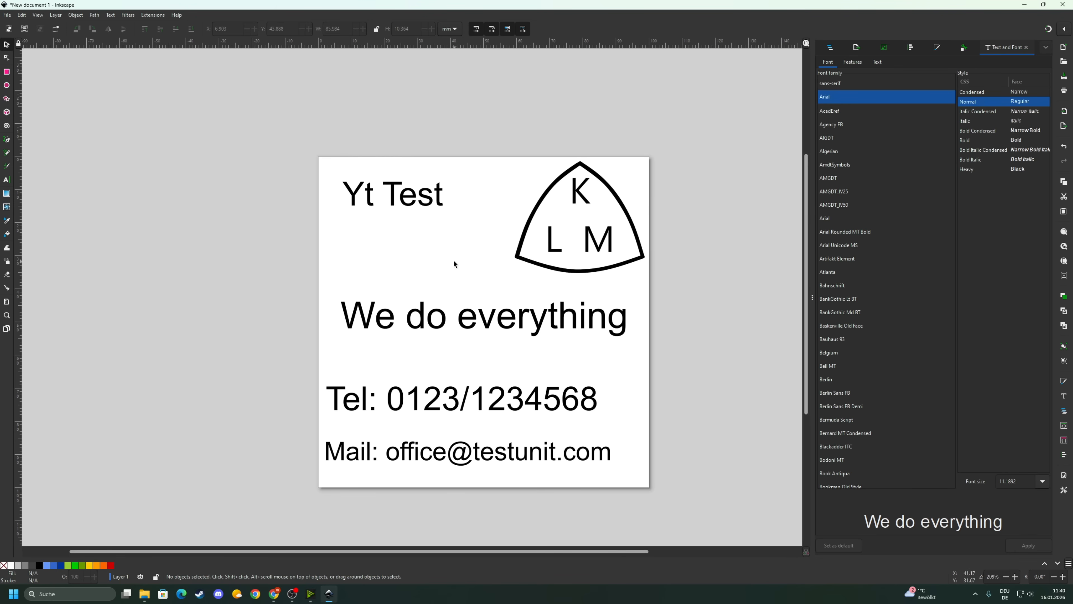
{"action": "mouse_move", "coordinate": [149, 598]}
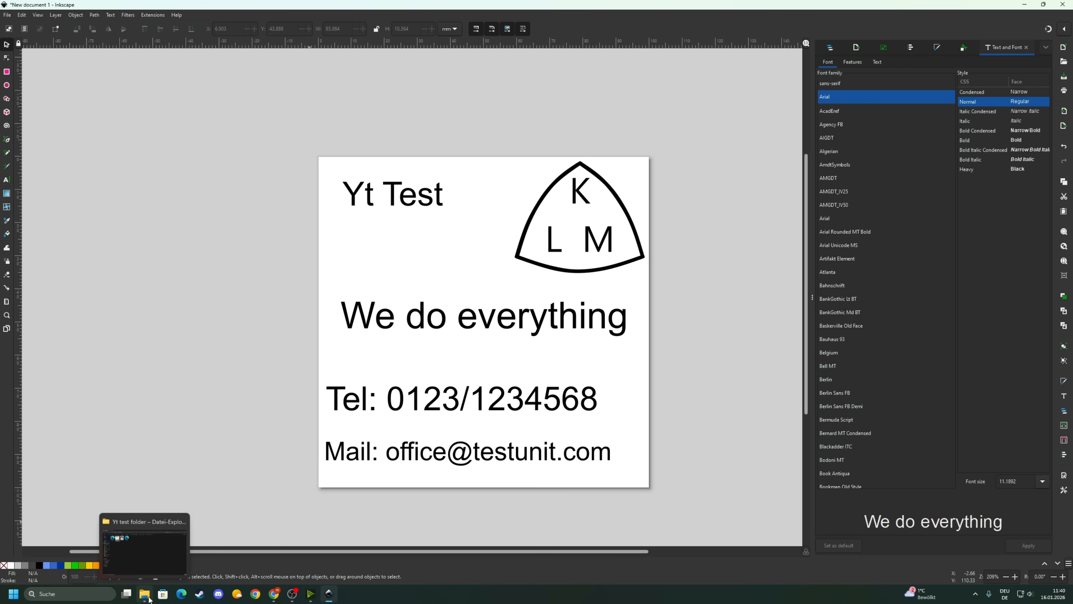
- Convert the 'Yt Test' heading to paths with Object to Path and show Layers and Objects
{"action": "left_click", "coordinate": [358, 193]}
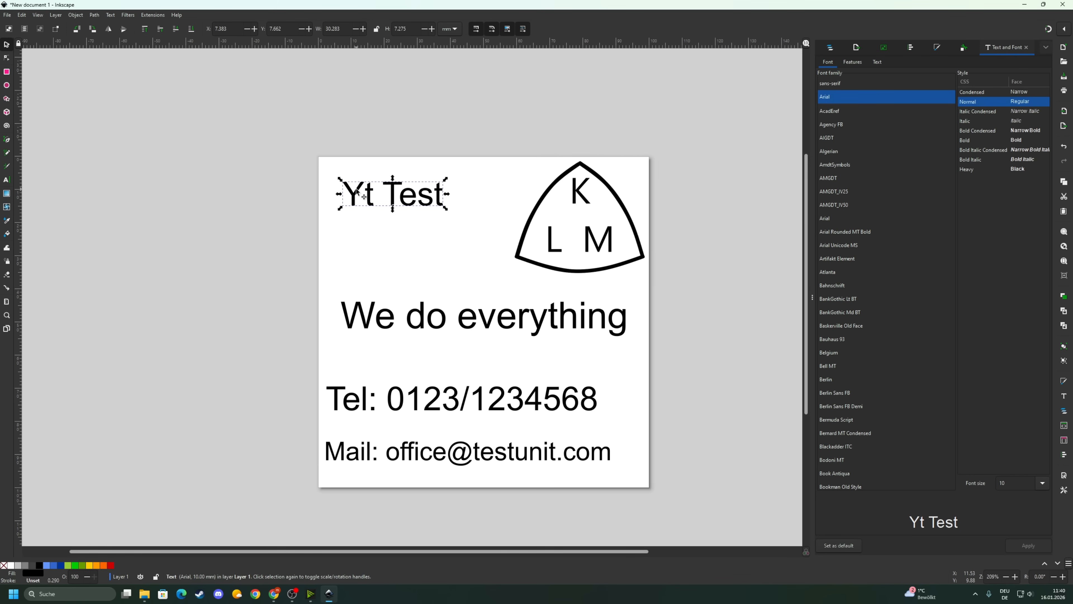
{"action": "left_click", "coordinate": [95, 15]}
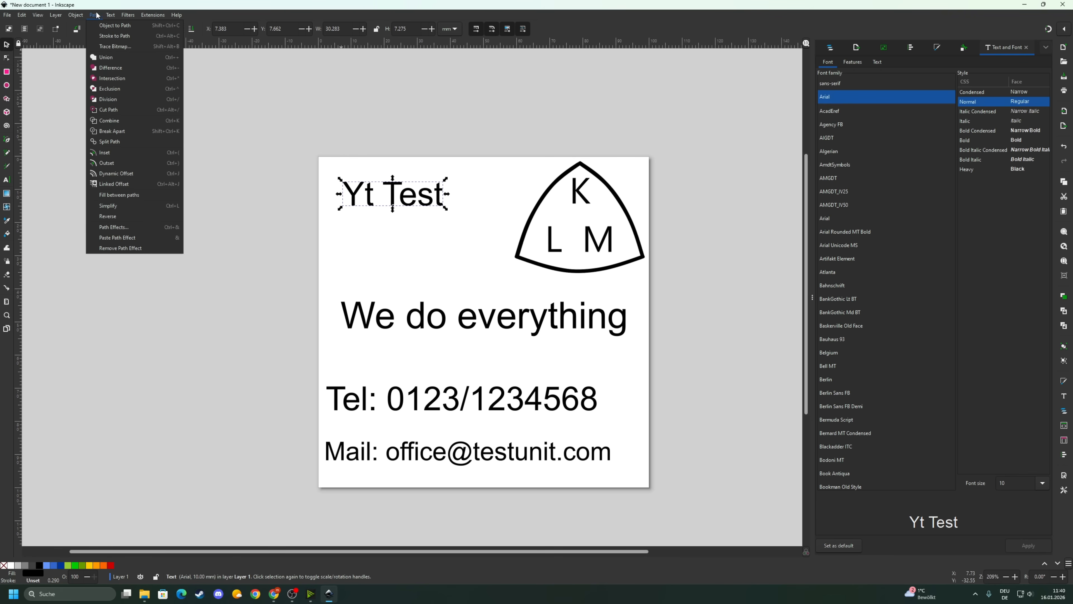
{"action": "left_click", "coordinate": [133, 26]}
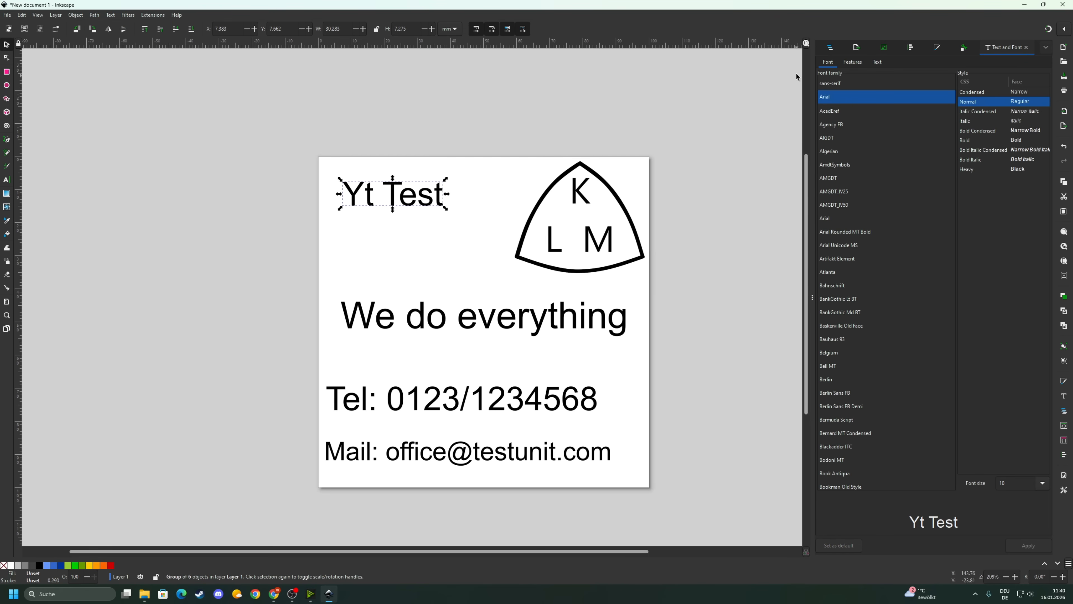
{"action": "left_click", "coordinate": [831, 46]}
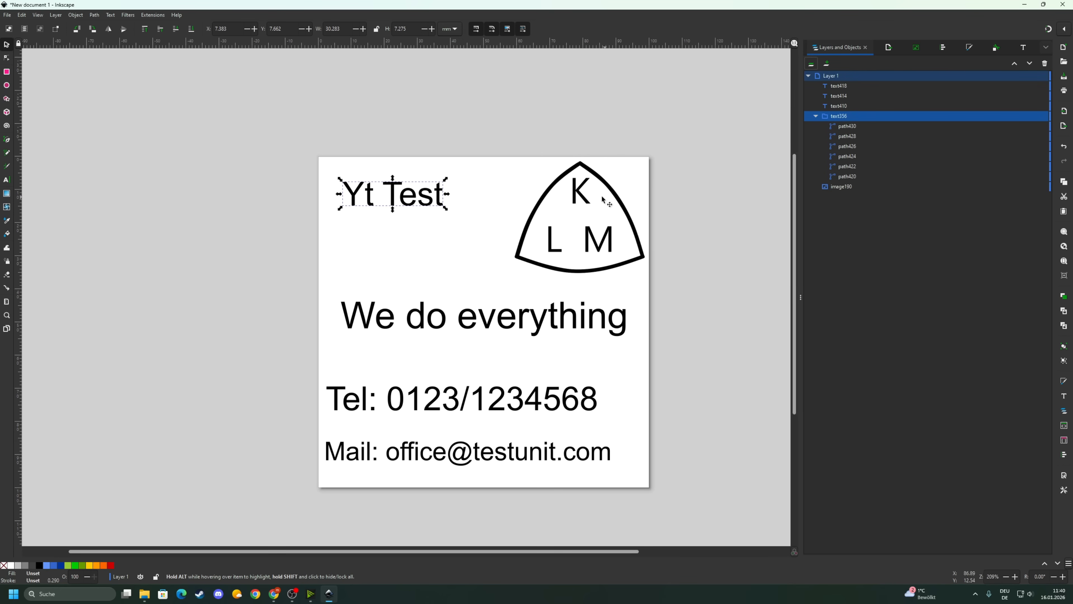
- Convert the 'We do everything', Tel and Mail texts to paths with Object to Path
{"action": "left_click", "coordinate": [435, 326]}
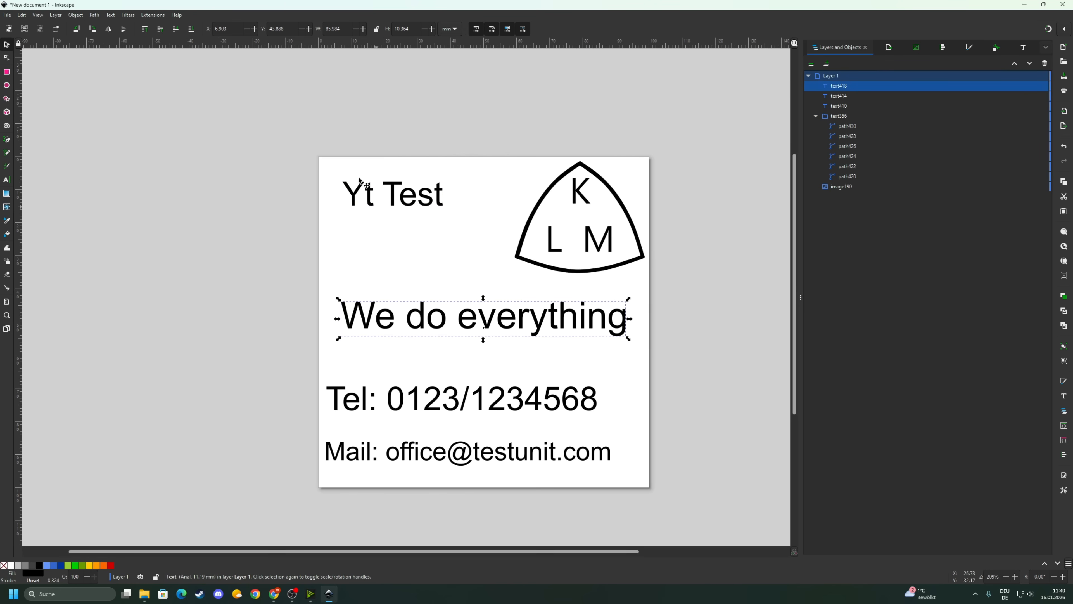
{"action": "left_click", "coordinate": [95, 16]}
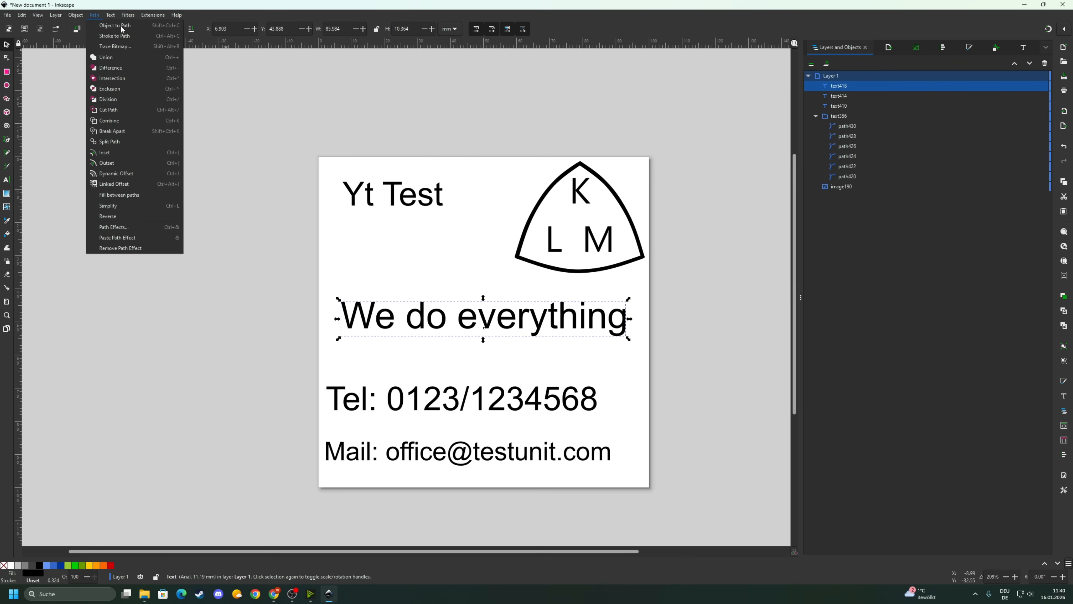
{"action": "left_click", "coordinate": [121, 25]}
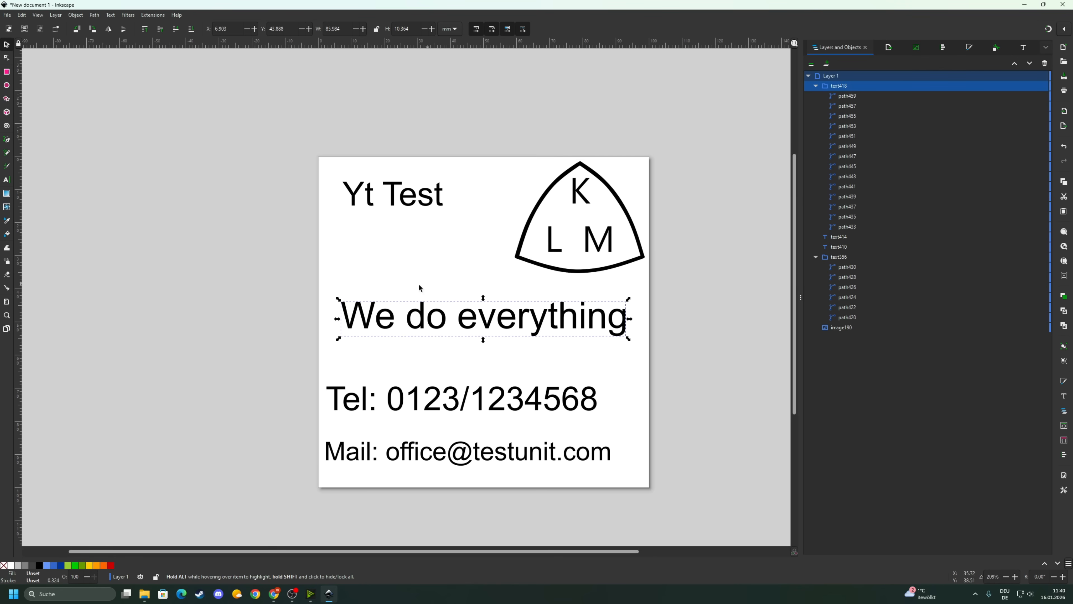
{"action": "left_click", "coordinate": [433, 394]}
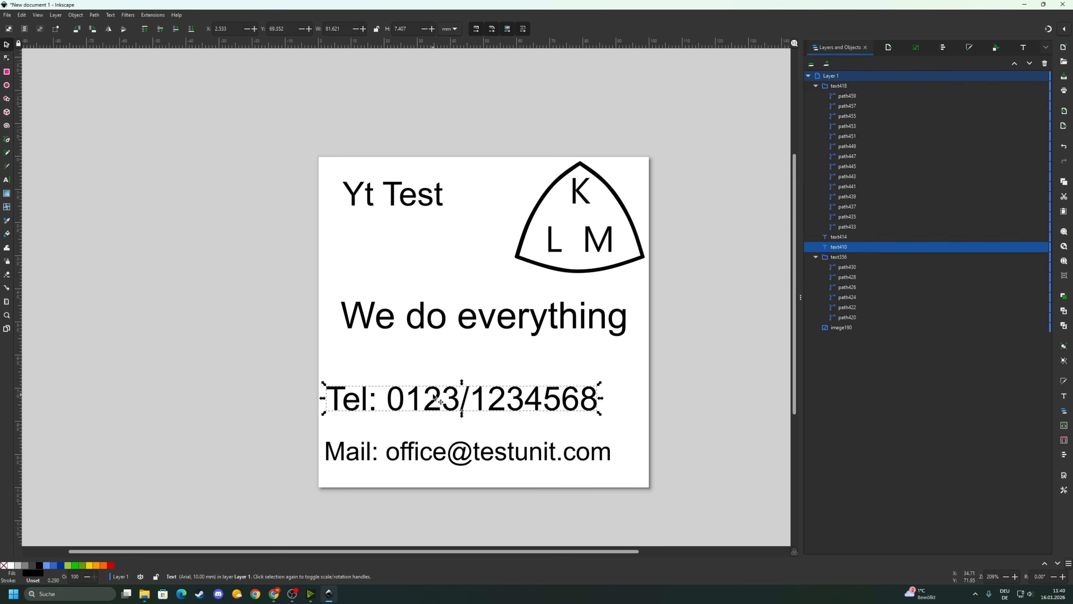
{"action": "left_click", "coordinate": [94, 18]}
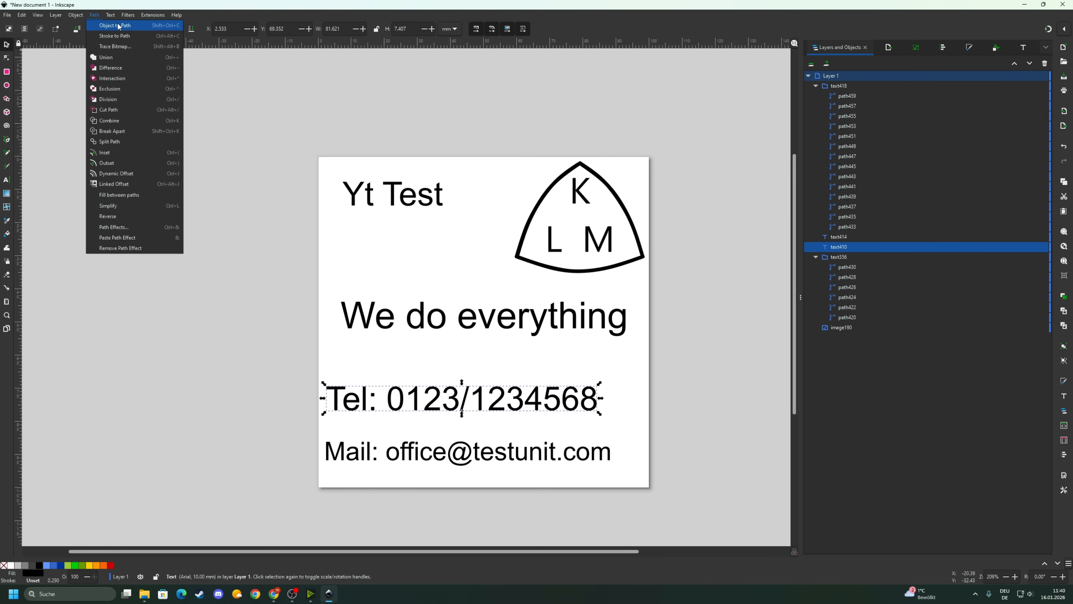
{"action": "left_click", "coordinate": [111, 26]}
{"action": "left_click", "coordinate": [417, 456]}
{"action": "left_click", "coordinate": [94, 15]}
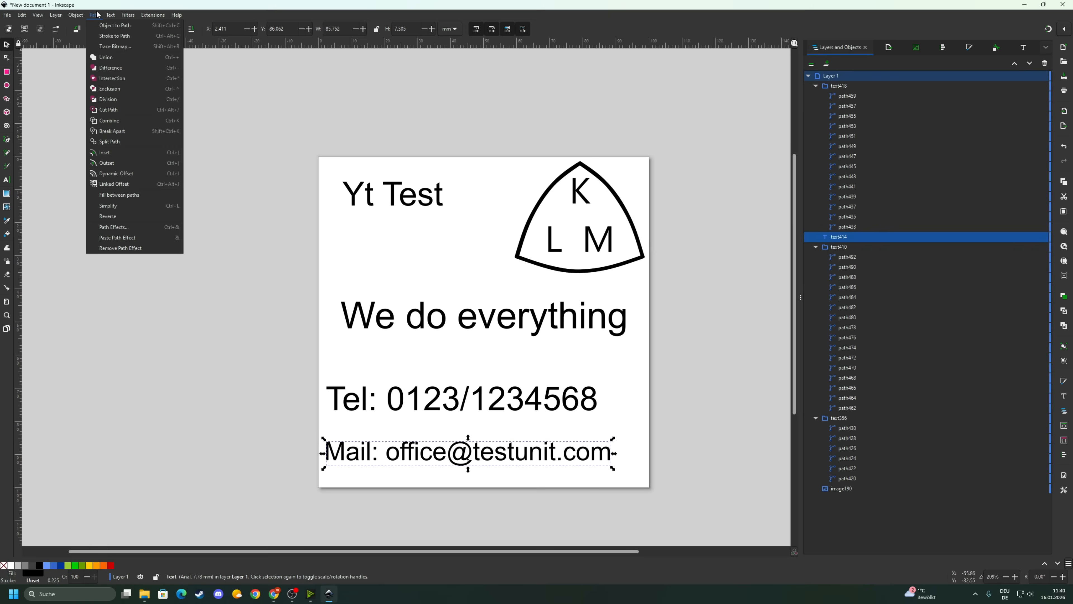
{"action": "left_click", "coordinate": [115, 25]}
{"action": "left_click", "coordinate": [444, 259]}
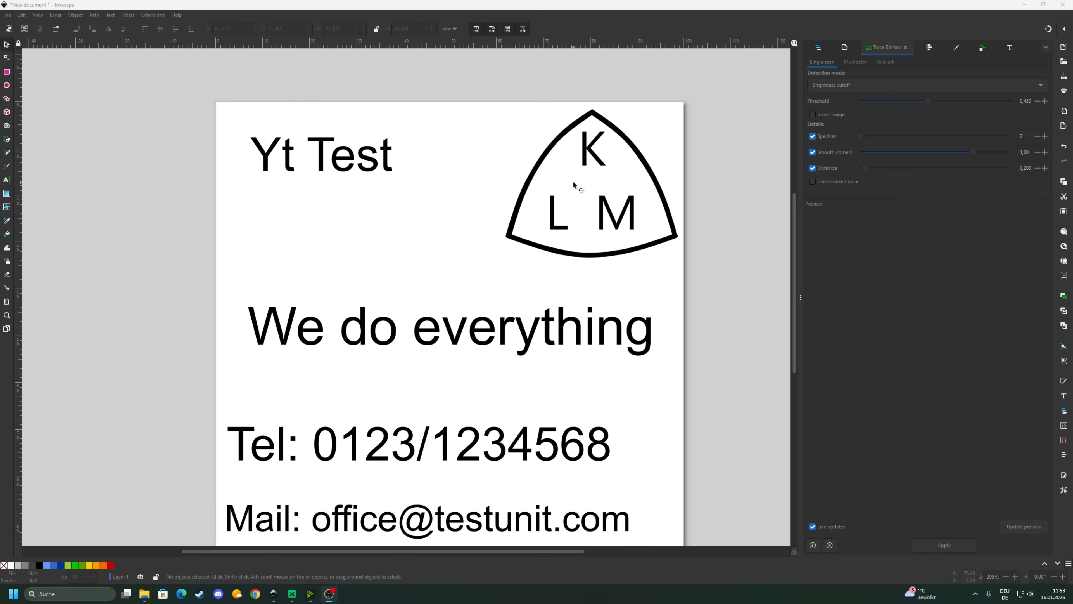
- Reposition the embedded KLM logo image back onto the page
{"action": "left_click", "coordinate": [577, 151]}
{"action": "left_click_drag", "start_coordinate": [596, 180], "coordinate": [593, 140]}
{"action": "left_click", "coordinate": [459, 187]}
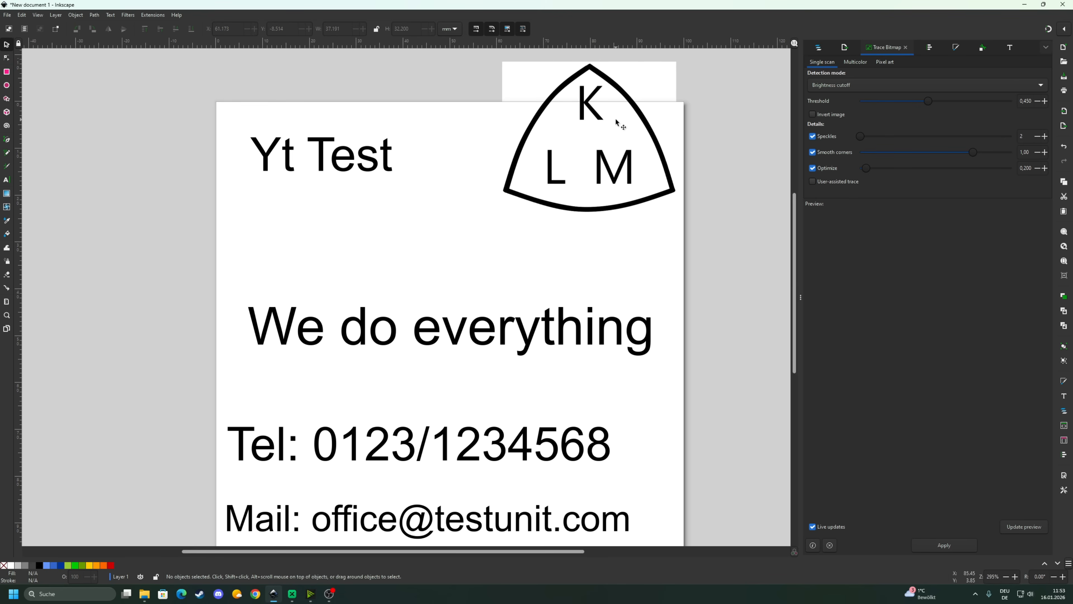
{"action": "left_click", "coordinate": [572, 146]}
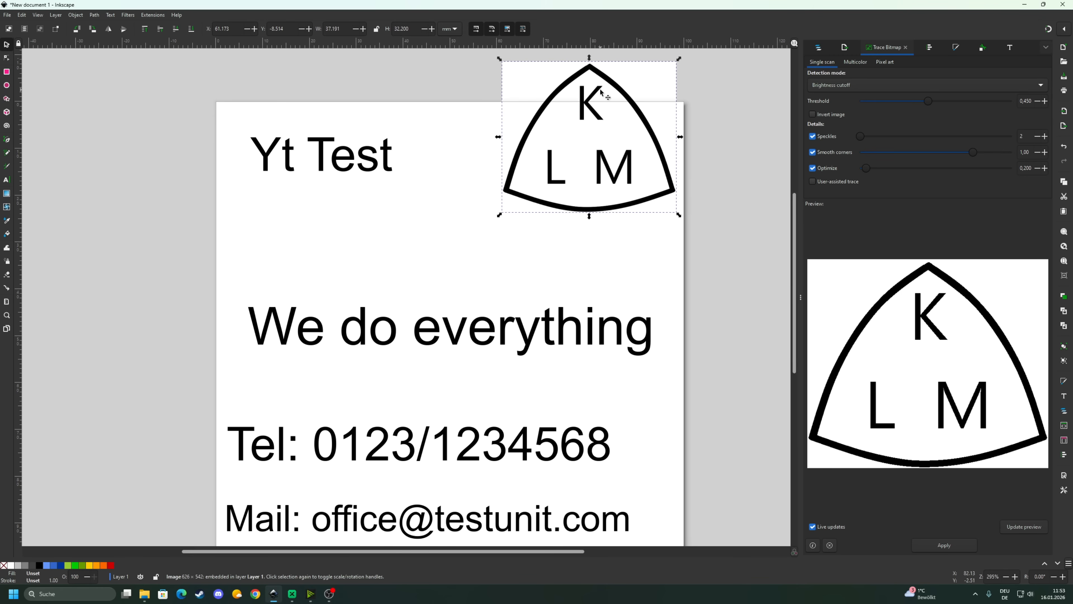
{"action": "left_click_drag", "start_coordinate": [595, 135], "coordinate": [600, 160]}
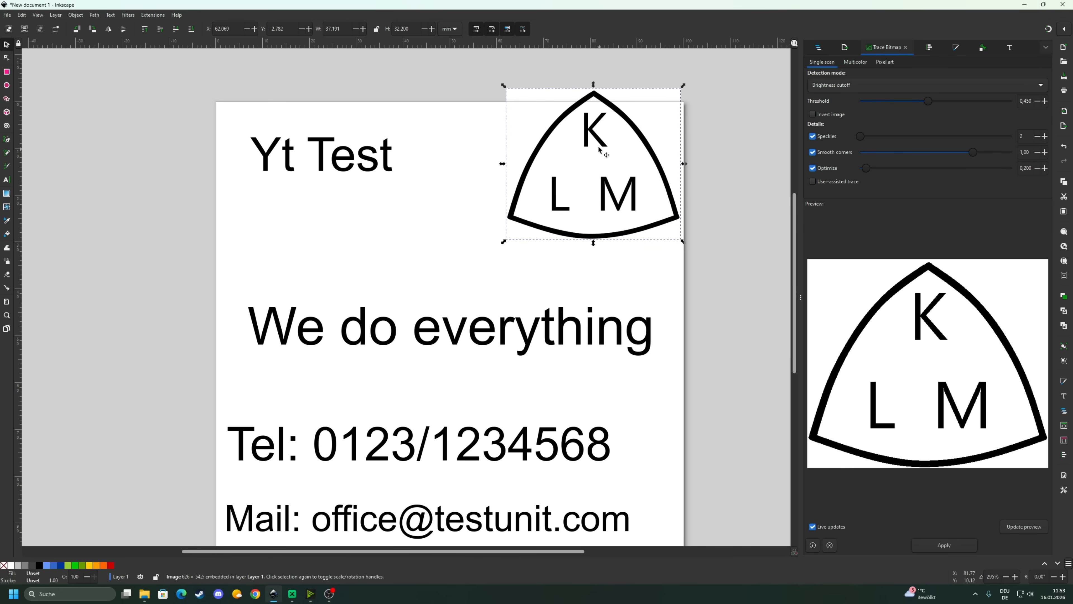
- Run Trace Bitmap on the logo with Brightness cutoff detection
{"action": "left_click", "coordinate": [77, 15]}
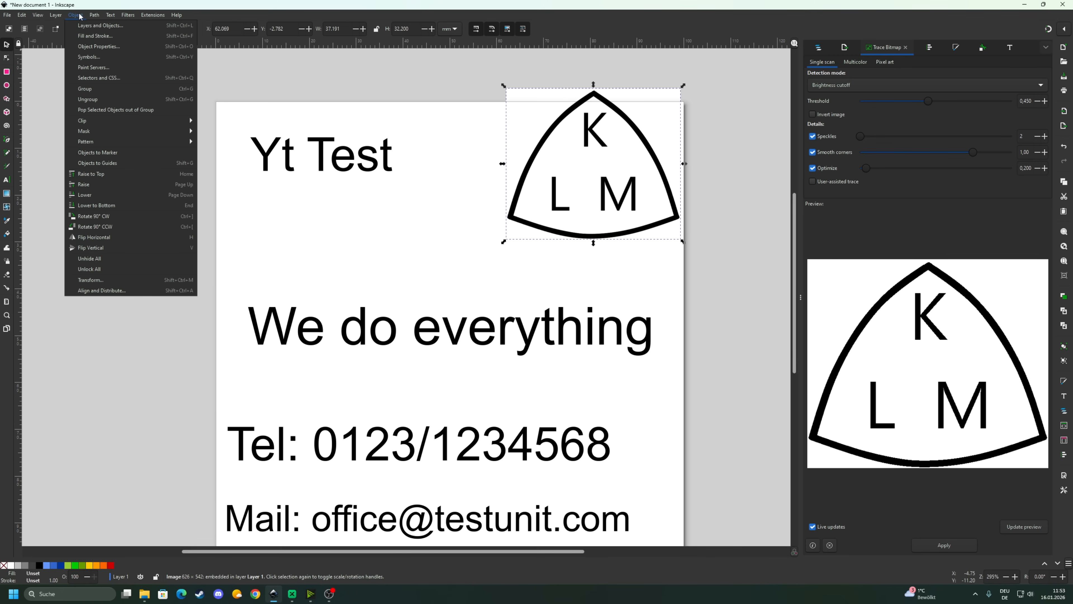
{"action": "mouse_move", "coordinate": [95, 16]}
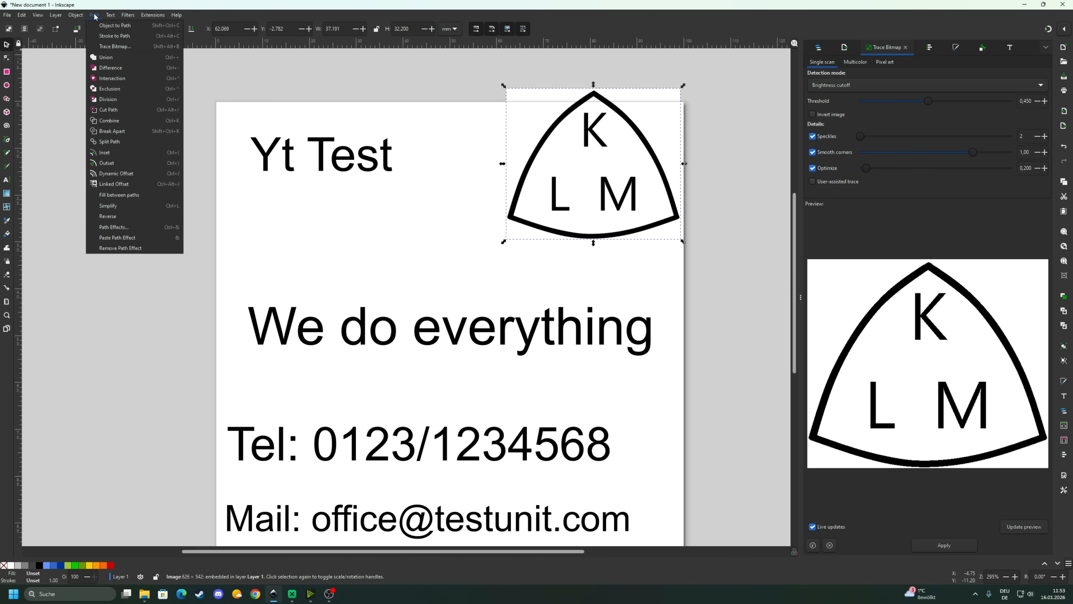
{"action": "left_click", "coordinate": [113, 48]}
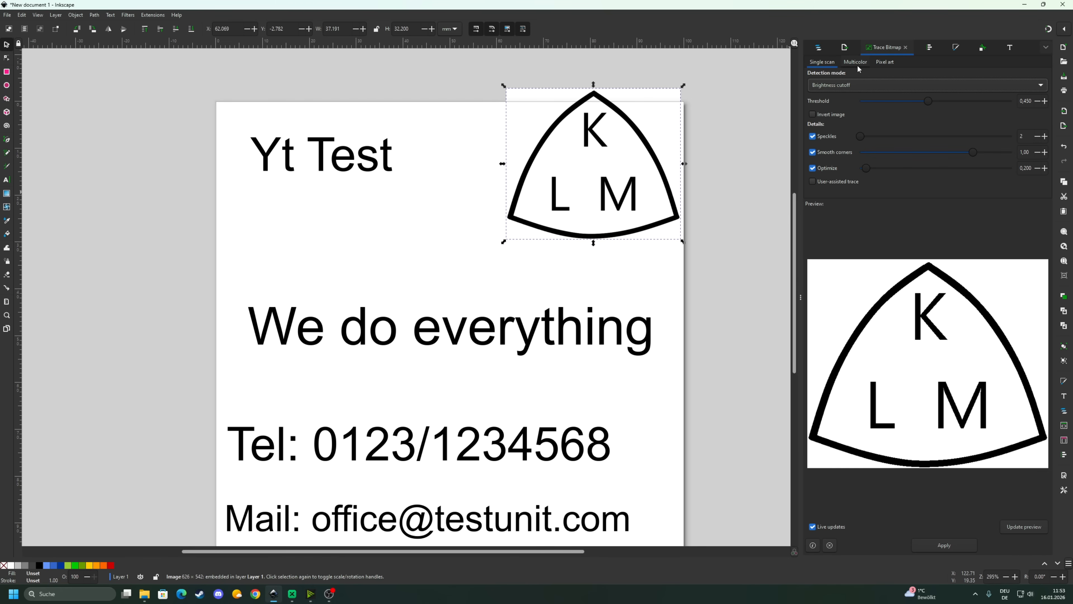
{"action": "left_click", "coordinate": [858, 87]}
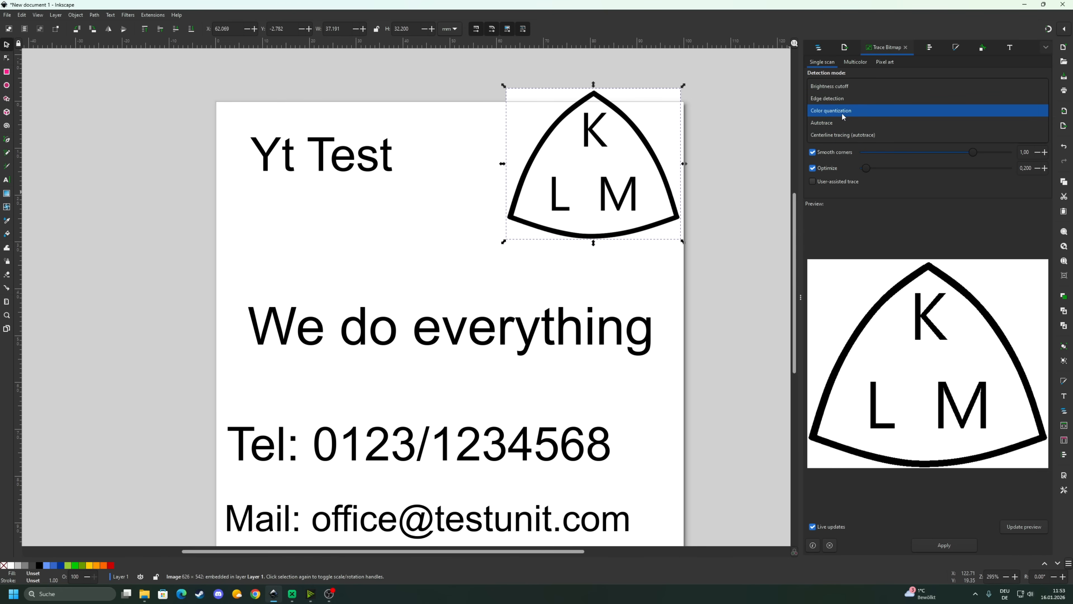
{"action": "left_click", "coordinate": [852, 86]}
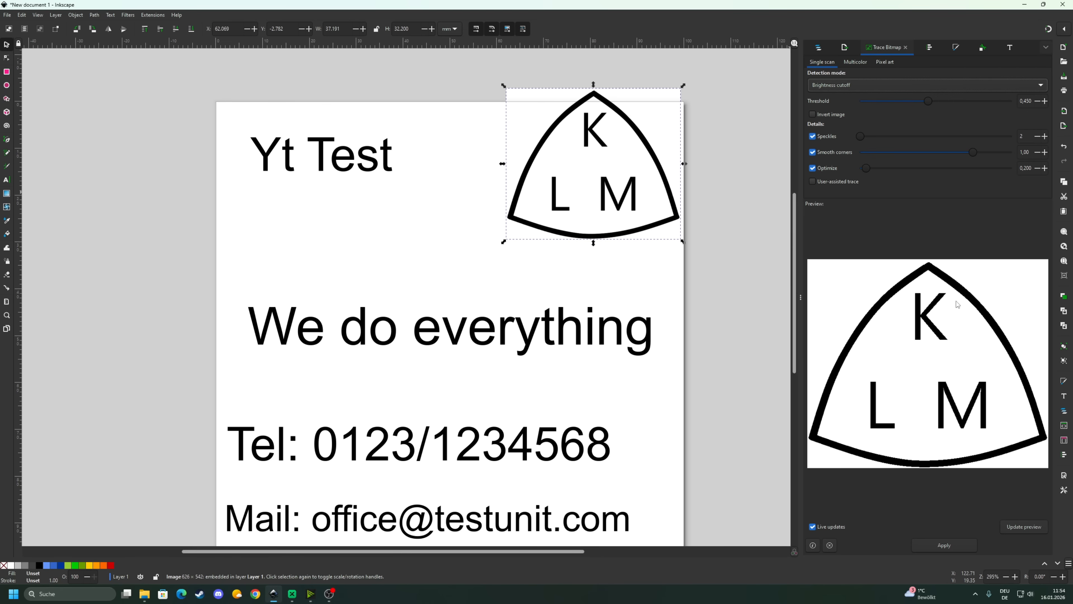
{"action": "left_click", "coordinate": [944, 546]}
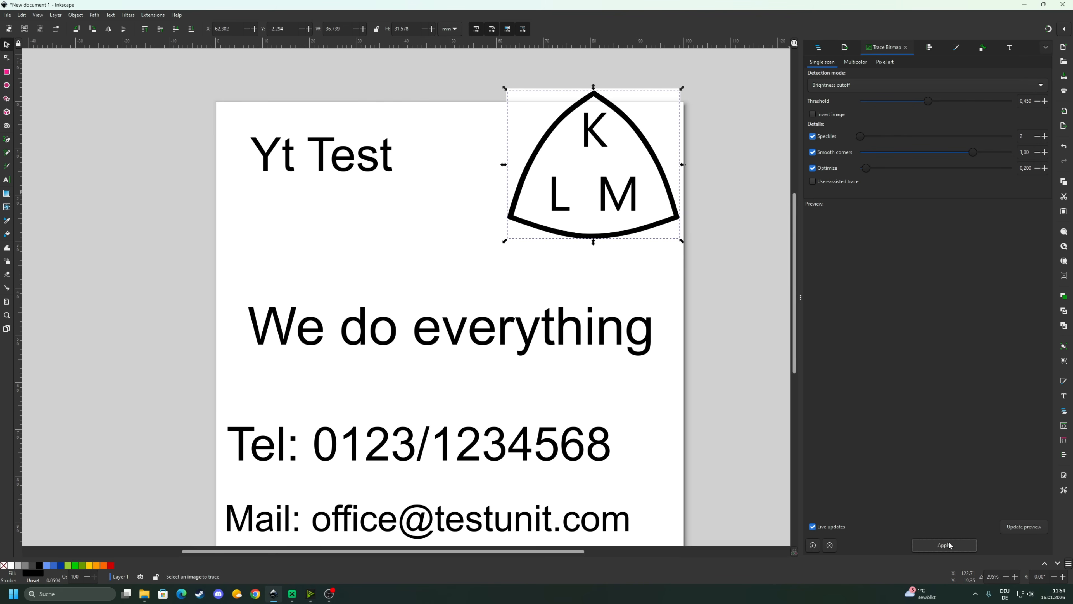
- Separate the traced logo from the original and delete the embedded logo image
{"action": "key", "text": "Escape"}
{"action": "left_click_drag", "start_coordinate": [564, 129], "coordinate": [437, 95]}
{"action": "left_click", "coordinate": [636, 133]}
{"action": "left_click_drag", "start_coordinate": [634, 140], "coordinate": [682, 103]}
{"action": "left_click", "coordinate": [647, 136]}
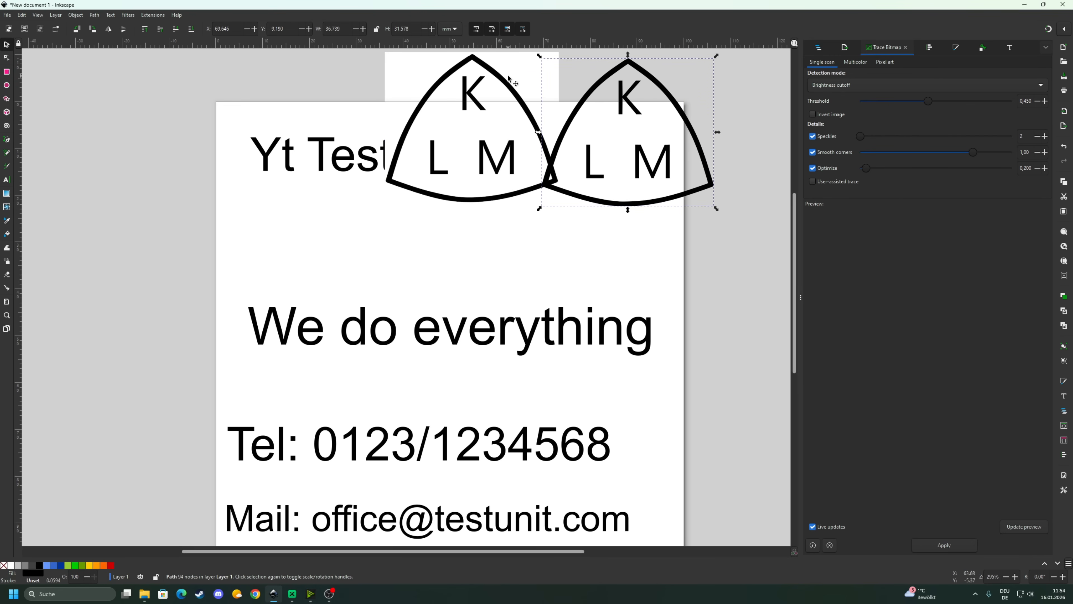
{"action": "left_click", "coordinate": [503, 86]}
{"action": "key", "text": "Delete"}
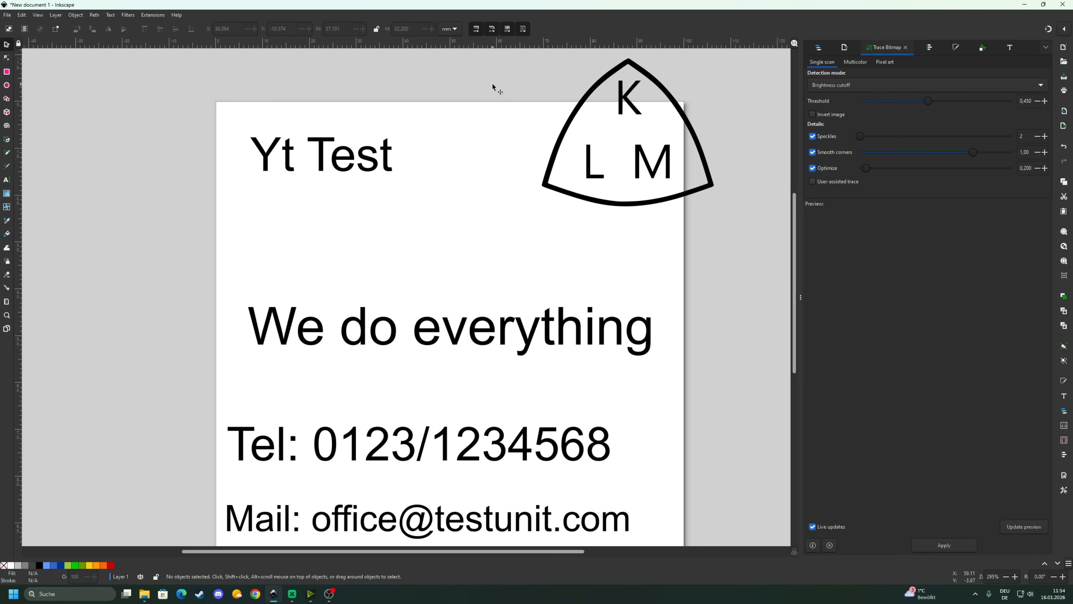
- Check the traced logo's nodes, then move the path into the page's top-right corner
{"action": "left_click", "coordinate": [662, 94]}
{"action": "key", "text": "Escape"}
{"action": "left_click", "coordinate": [667, 95]}
{"action": "key", "text": "n"}
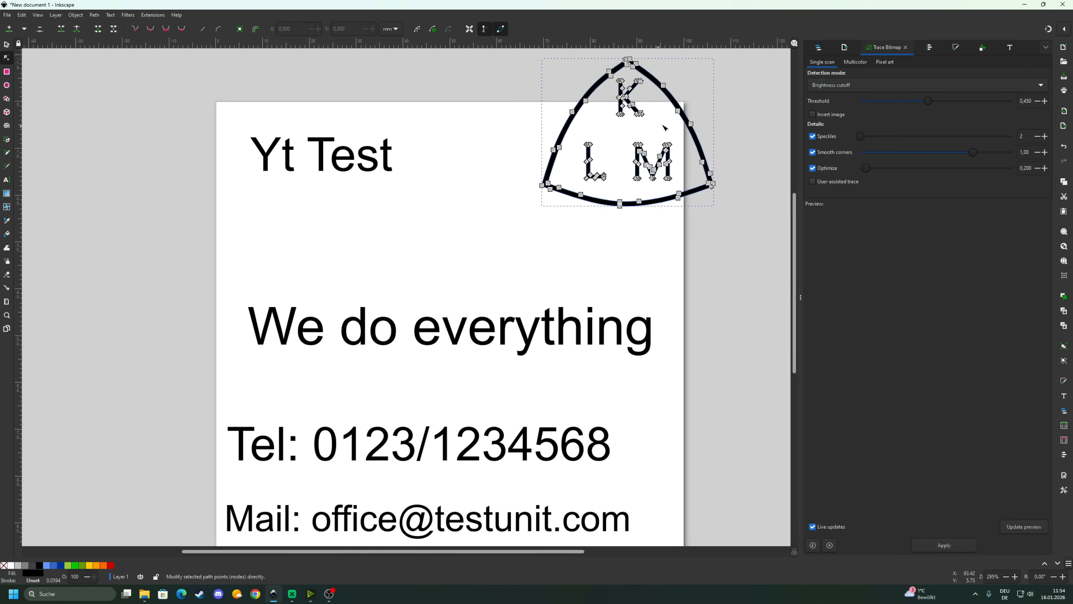
{"action": "left_click", "coordinate": [683, 89]}
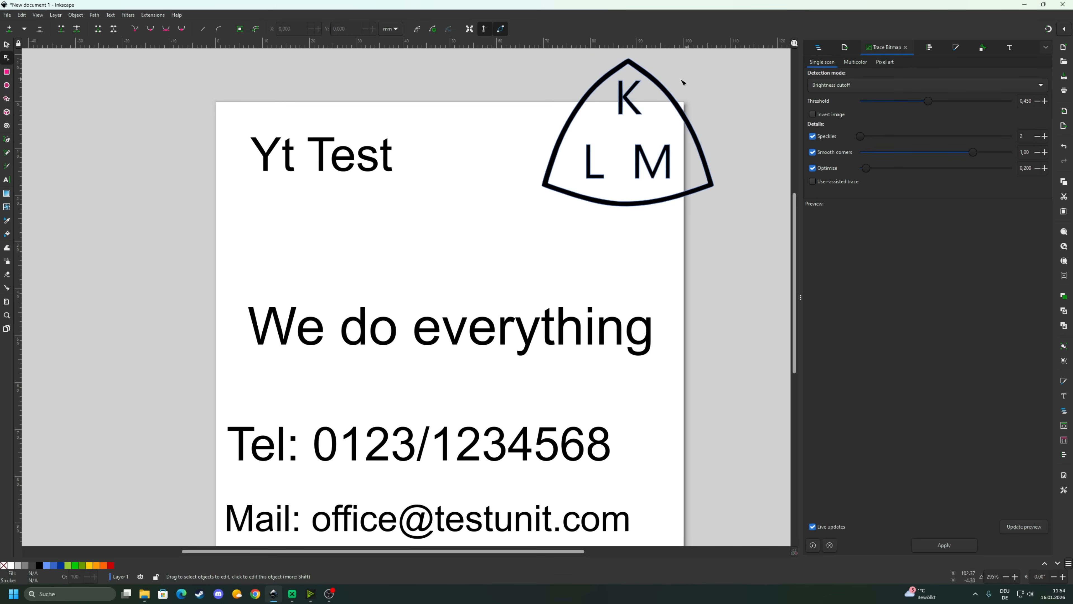
{"action": "left_click", "coordinate": [626, 96]}
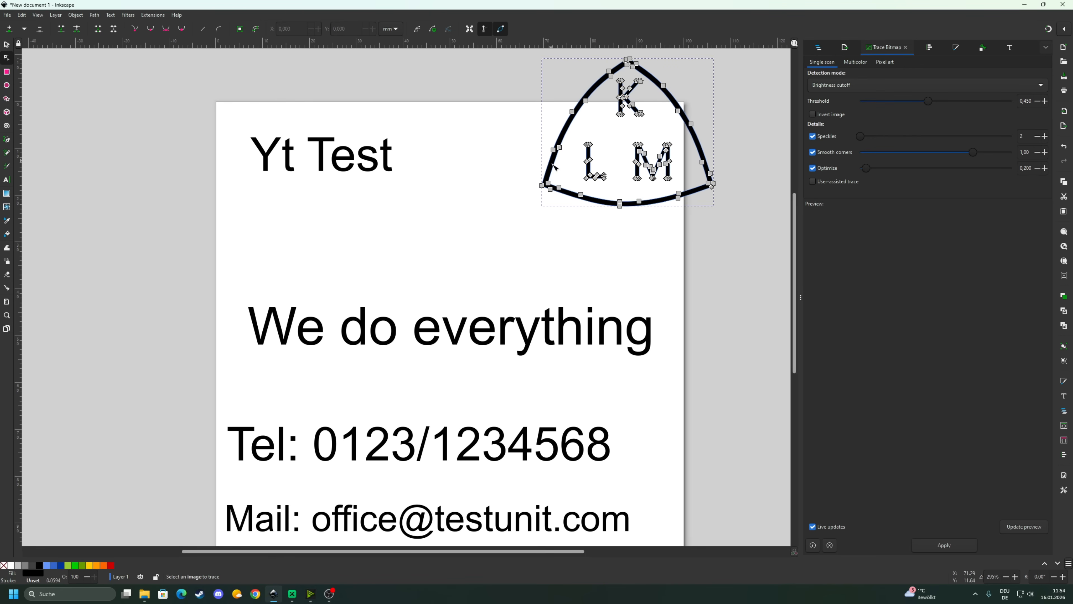
{"action": "left_click", "coordinate": [440, 198]}
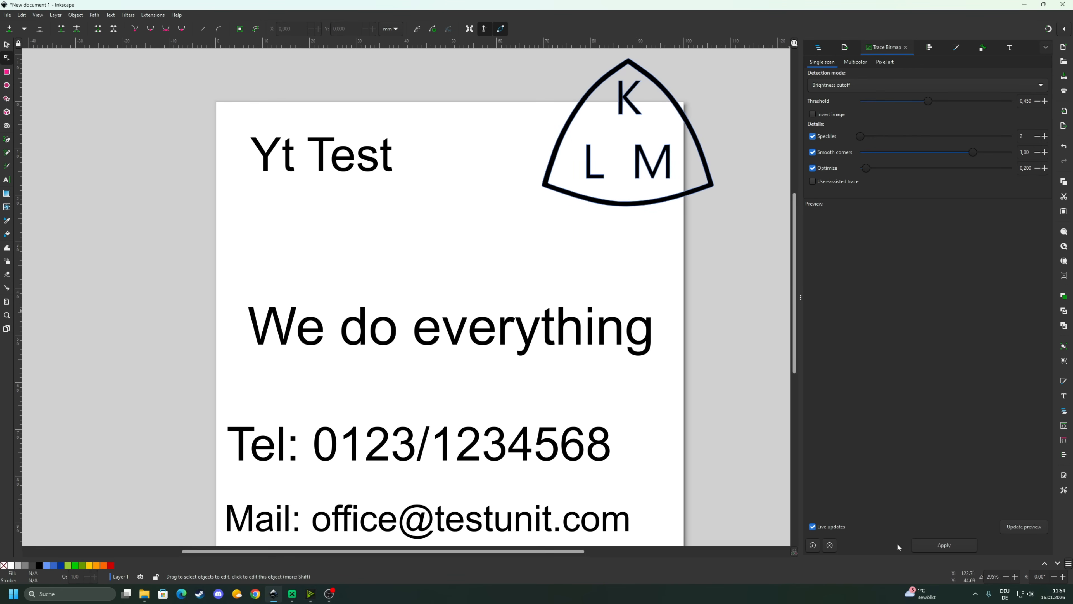
{"action": "key", "text": "s"}
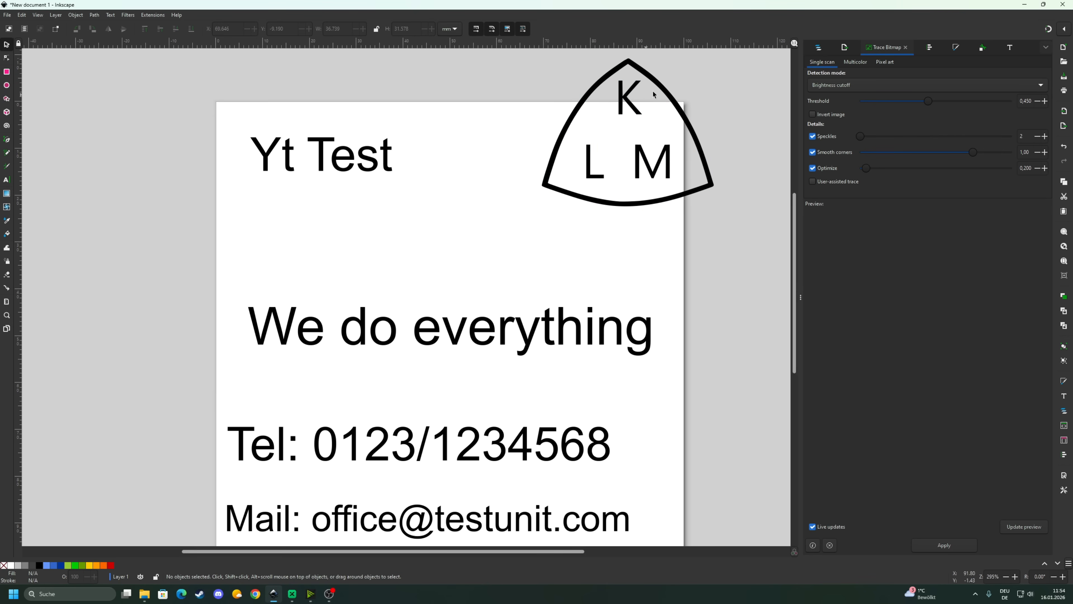
{"action": "left_click_drag", "start_coordinate": [668, 91], "coordinate": [635, 137]}
{"action": "left_click", "coordinate": [458, 384]}
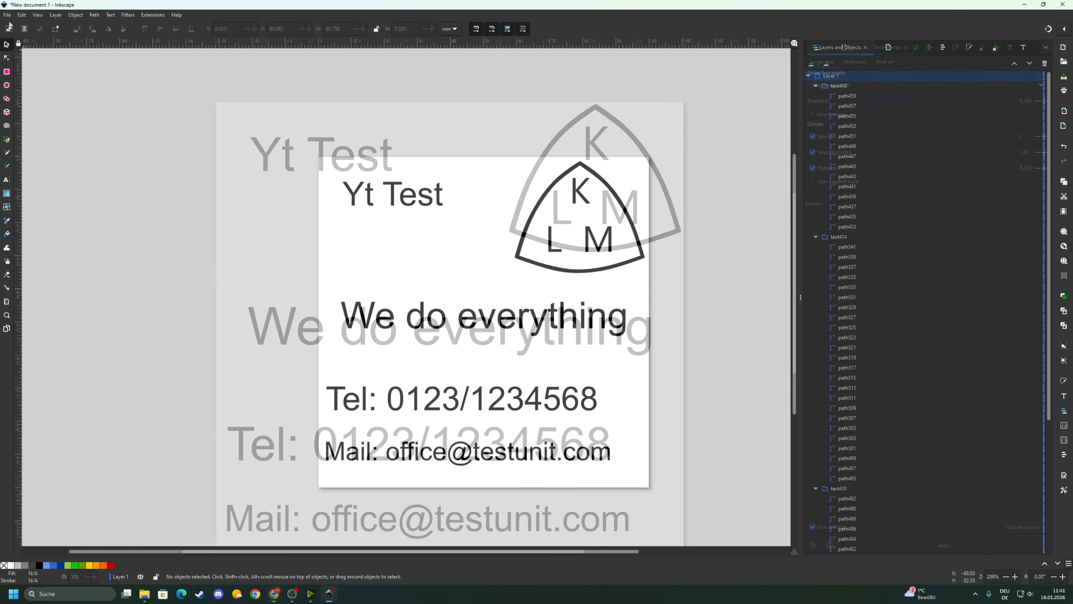
- Export the Page area with the file type set to Inkscape SVG (*.svg), named bitmap.svg
{"action": "left_click", "coordinate": [7, 15]}
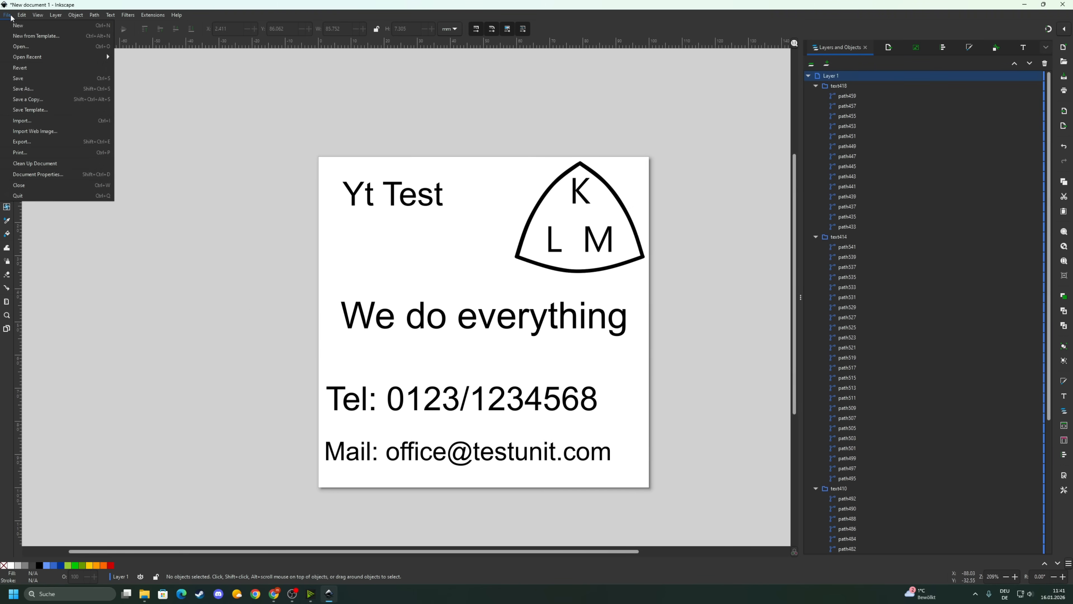
{"action": "left_click", "coordinate": [25, 142]}
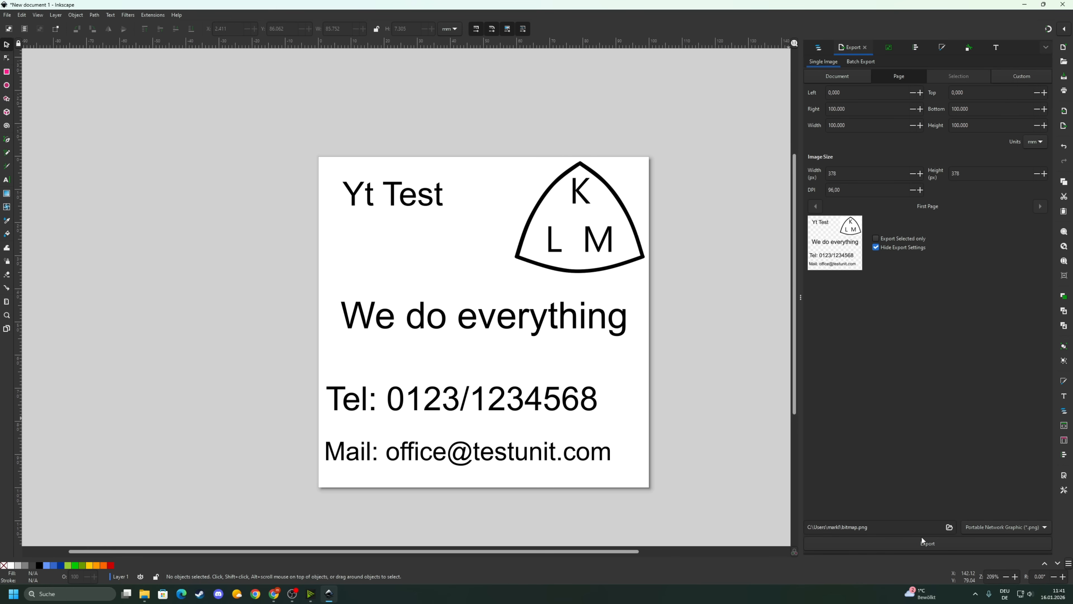
{"action": "left_click", "coordinate": [1006, 528]}
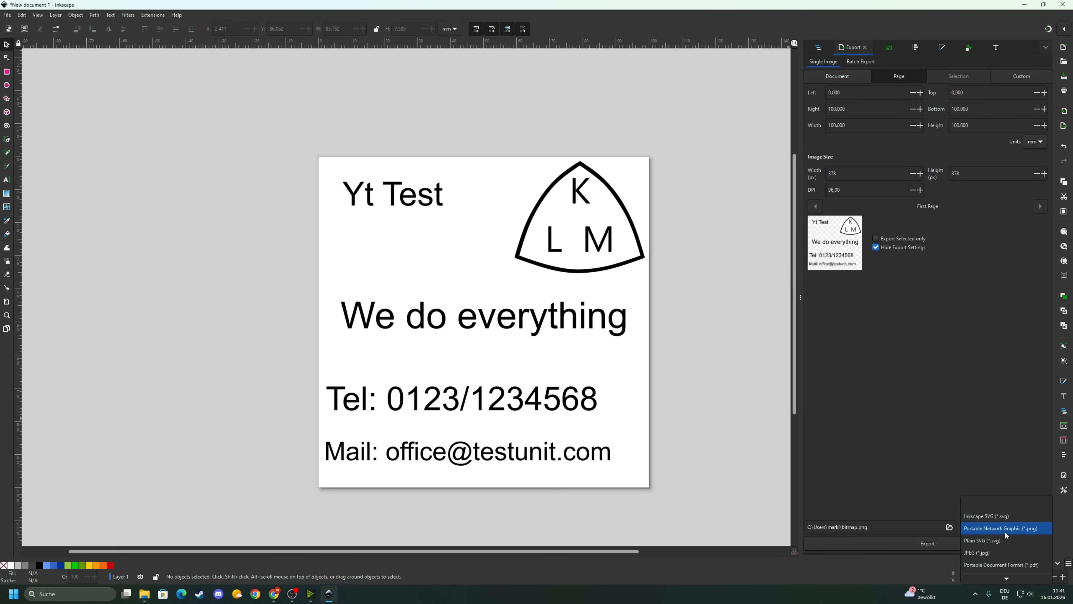
{"action": "left_click", "coordinate": [1002, 516]}
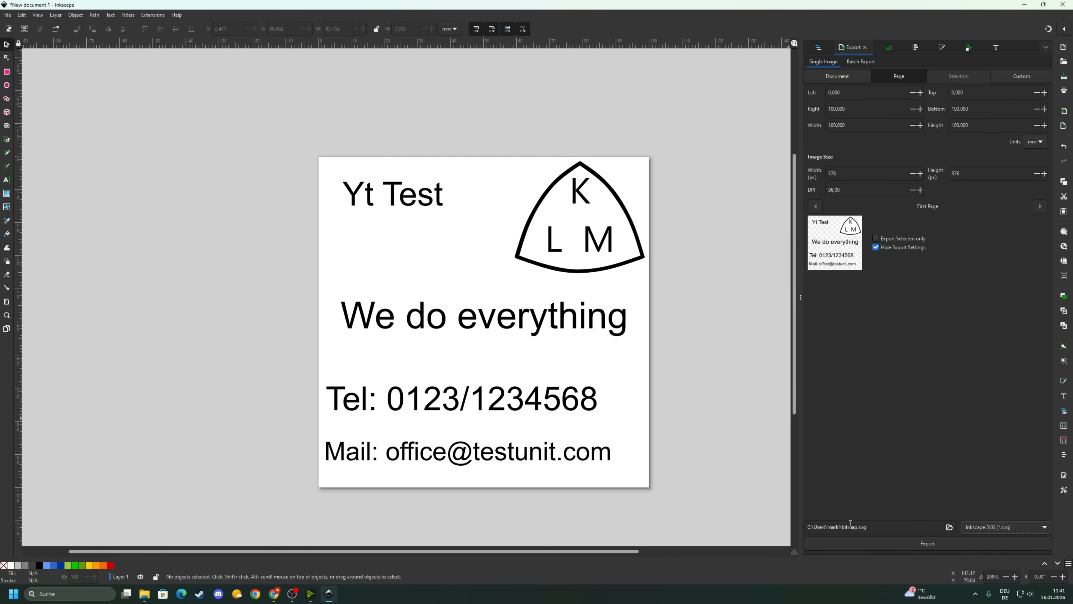
{"action": "left_click", "coordinate": [1000, 529]}
{"action": "left_click", "coordinate": [1002, 529]}
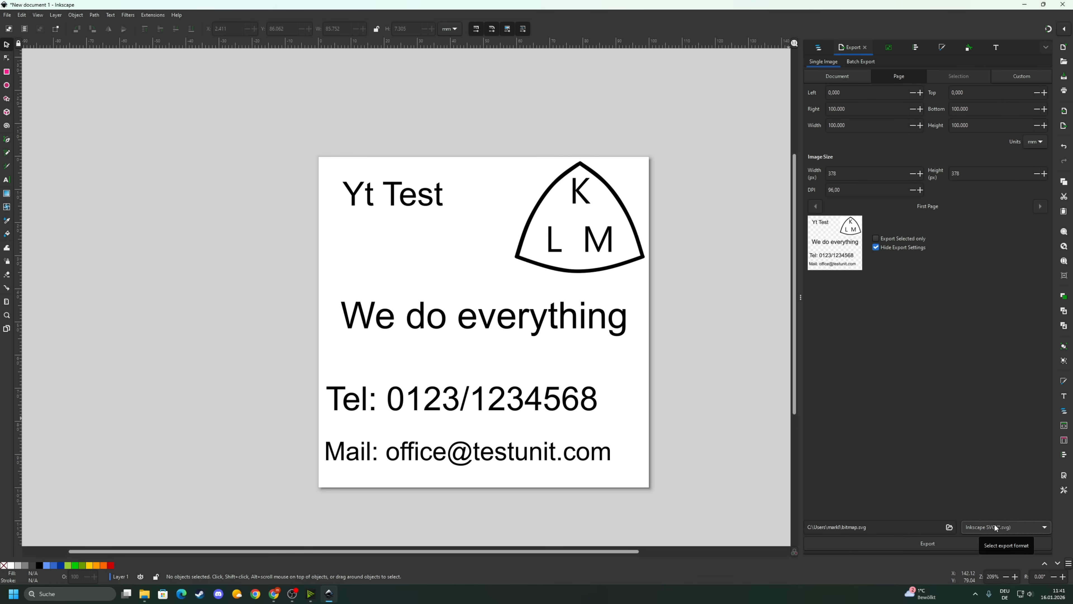
- Save the export as bitmap.svg in Libraries > Bilder > Yt test, replacing the existing file
{"action": "left_click", "coordinate": [949, 528]}
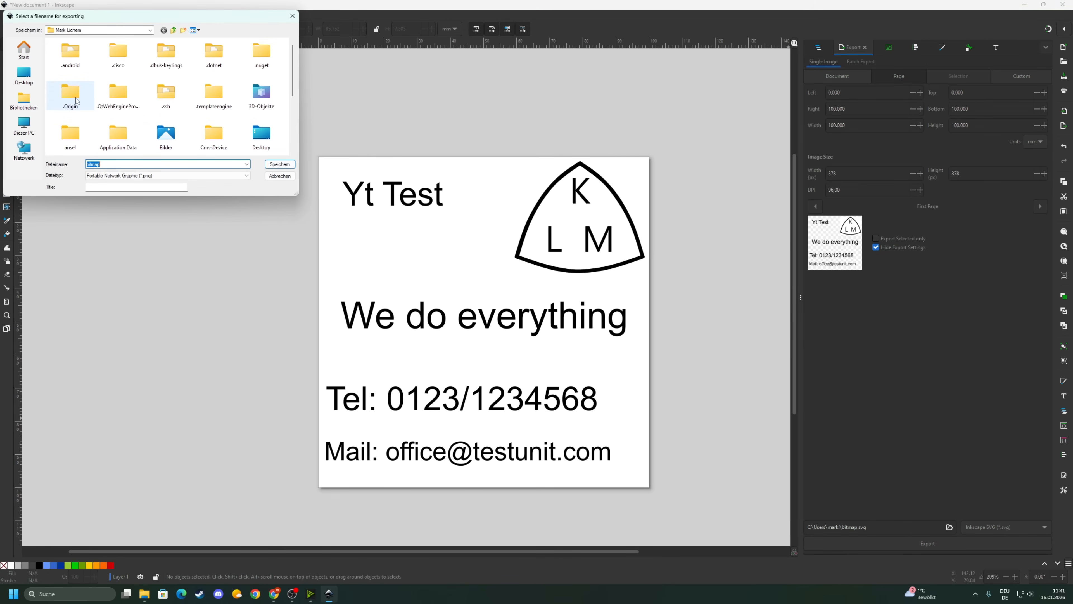
{"action": "left_click", "coordinate": [24, 100]}
{"action": "left_click", "coordinate": [90, 58]}
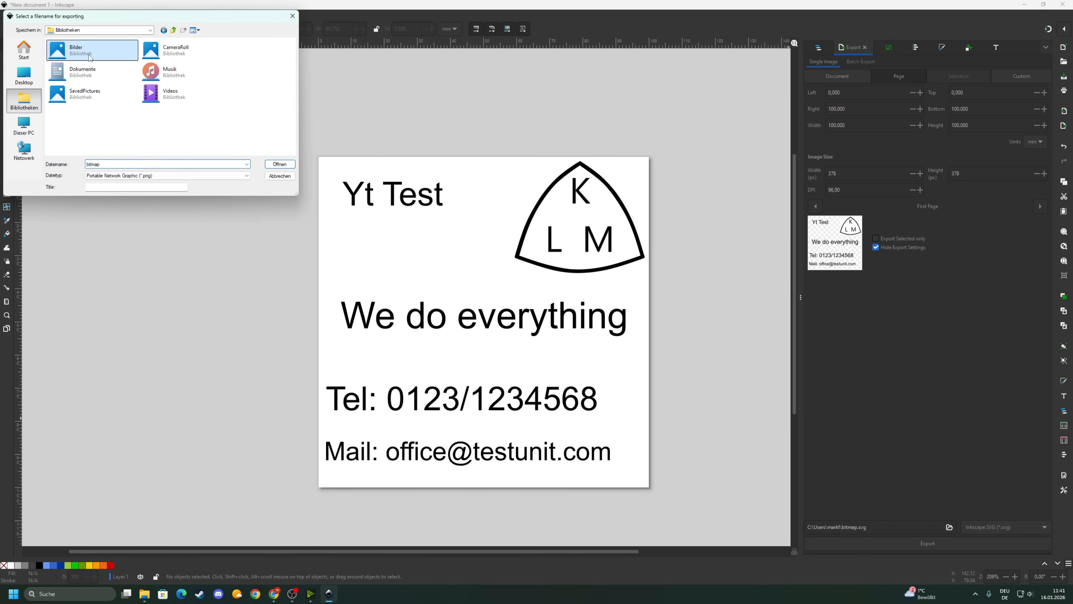
{"action": "double_click", "coordinate": [90, 58]}
{"action": "double_click", "coordinate": [215, 68]}
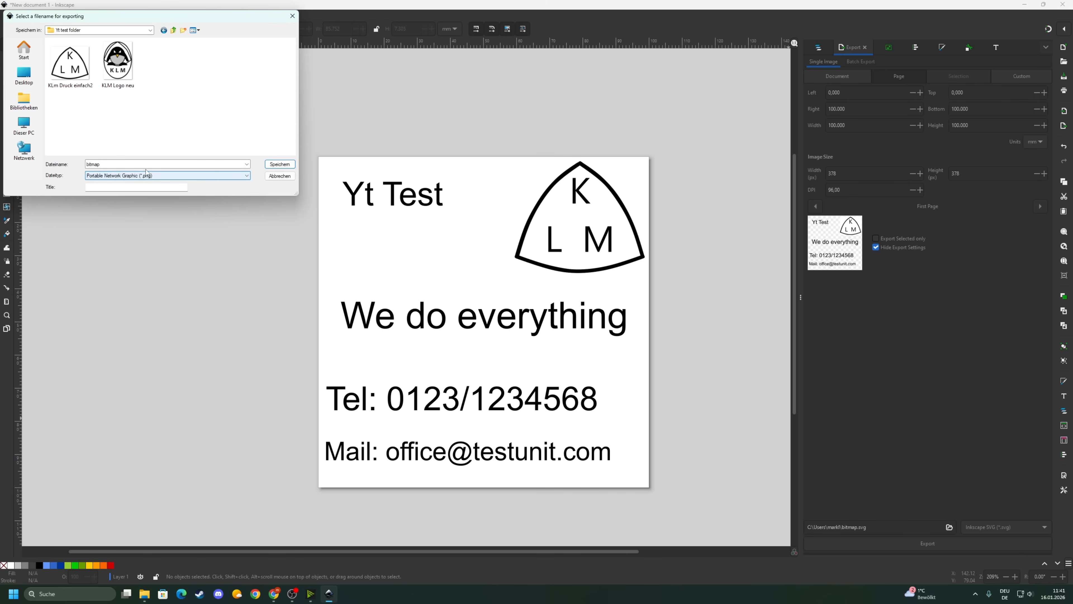
{"action": "left_click", "coordinate": [127, 177]}
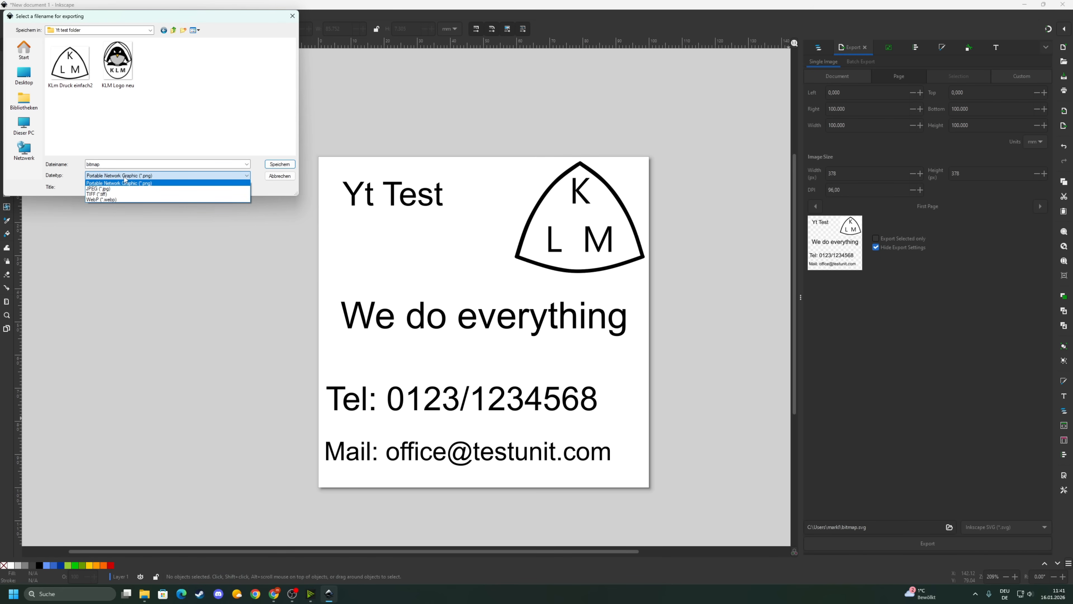
{"action": "left_click", "coordinate": [125, 177]}
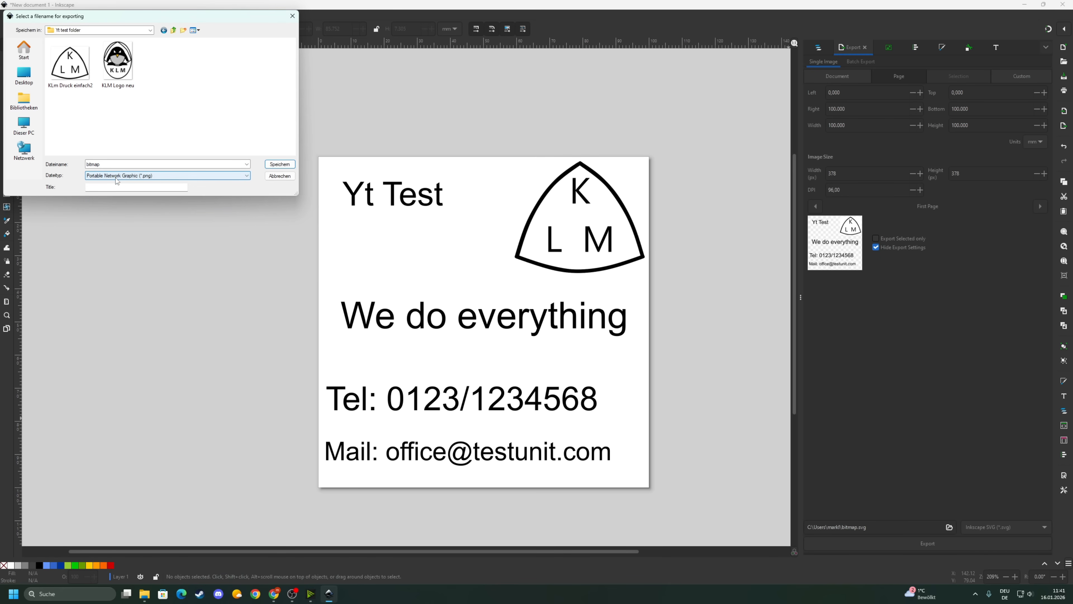
{"action": "left_click", "coordinate": [282, 166]}
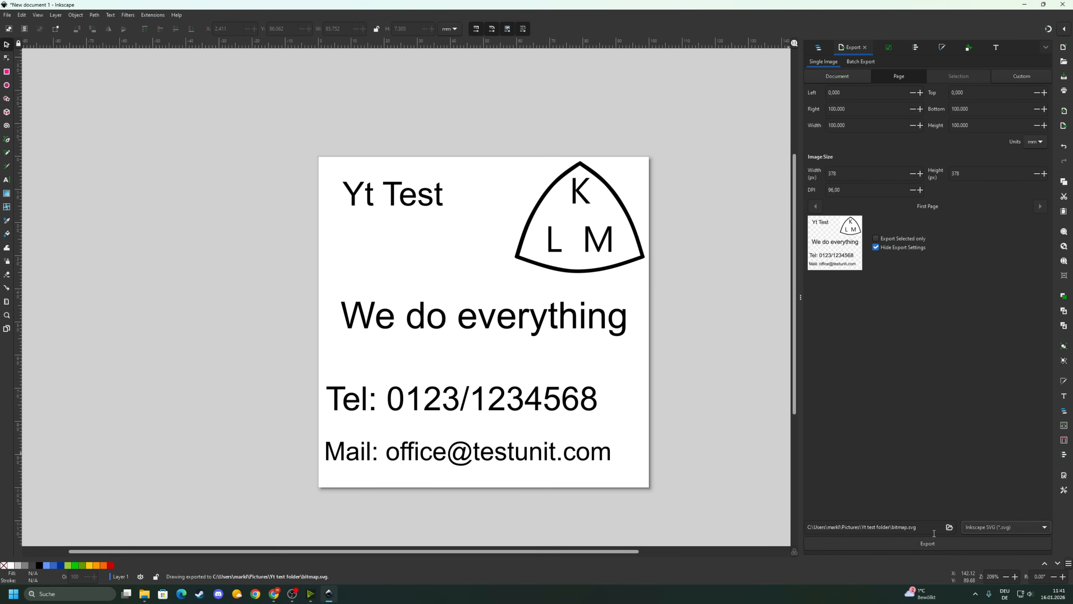
- Rename the export file from bitmap to yttestvideo and export the page again
{"action": "left_click", "coordinate": [903, 526]}
{"action": "left_click_drag", "start_coordinate": [908, 526], "coordinate": [894, 526]}
{"action": "key", "text": "BackSpace"}
{"action": "key", "text": "BackSpace"}
{"action": "type", "text": "yttestvideo"}
{"action": "left_click", "coordinate": [917, 540]}
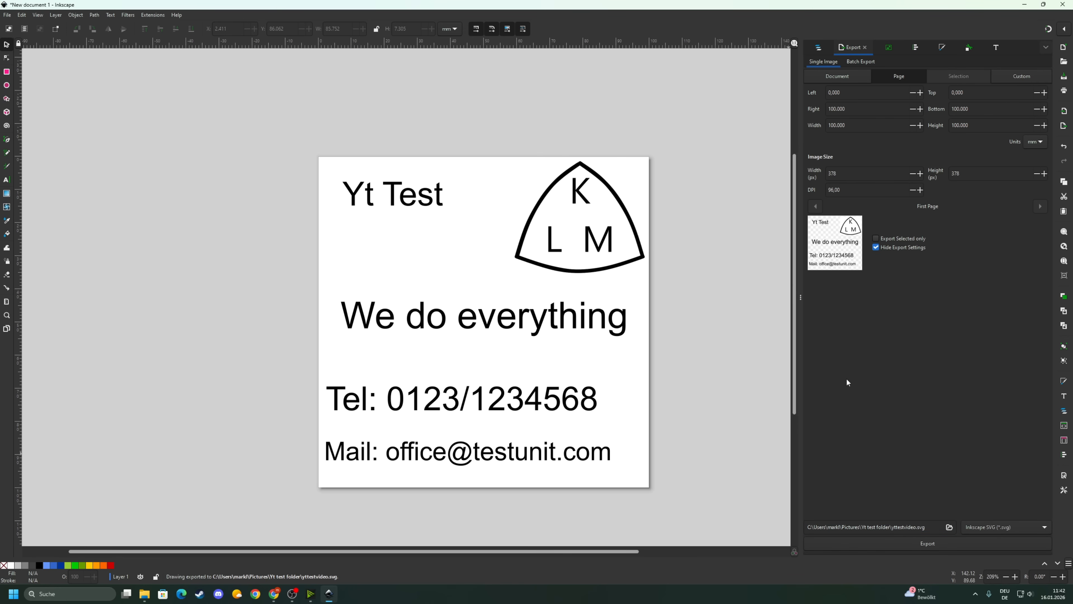